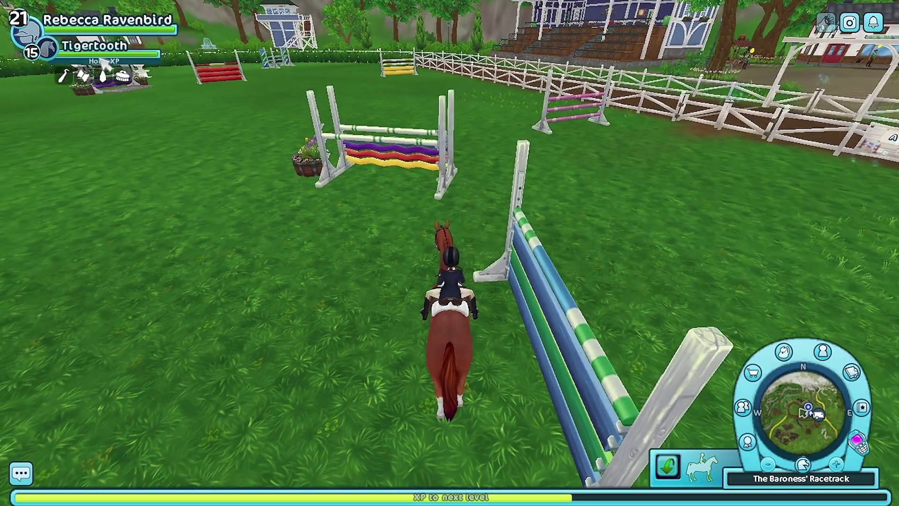
# Gallop left past the rainbow jump and clear the red fence
pyautogui.press('shift')
pyautogui.press('a')
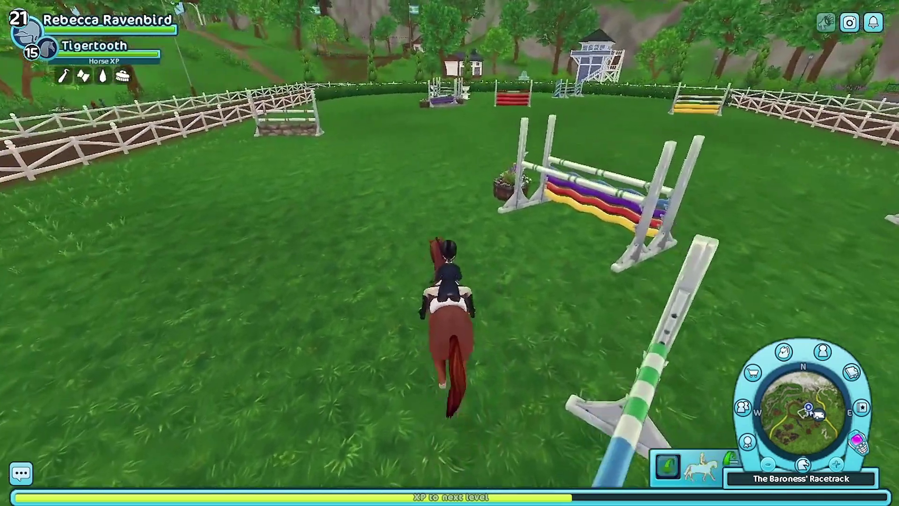
pyautogui.press('d')
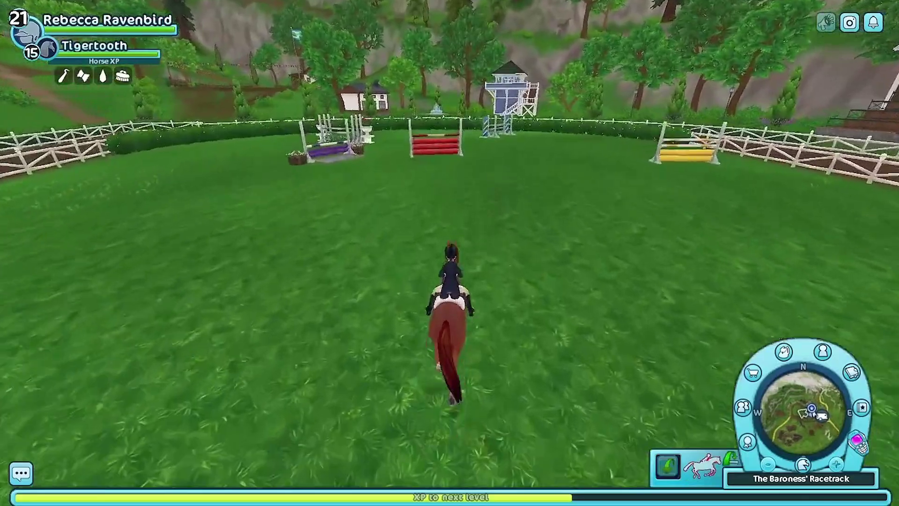
pyautogui.press('a')
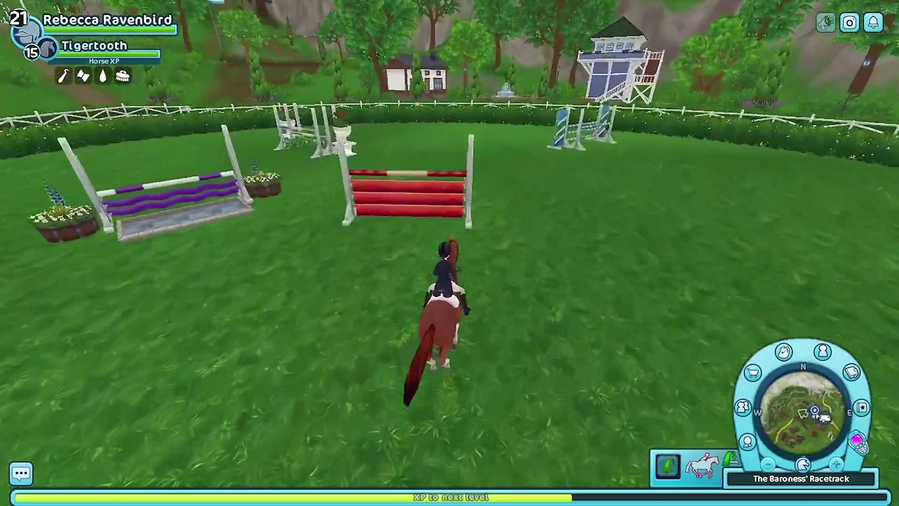
pyautogui.press('space')
# Swing right, then turn sharply left toward the urn jump at a gallop
pyautogui.press('a')
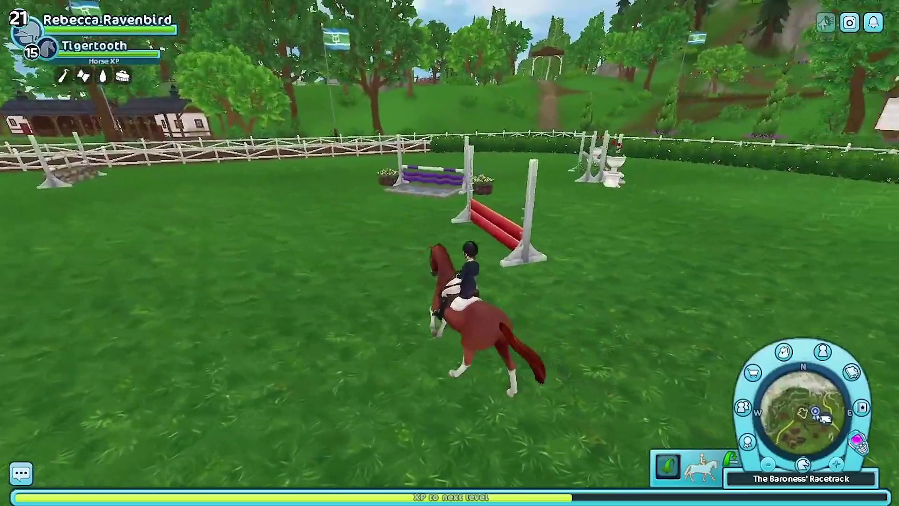
pyautogui.press('d')
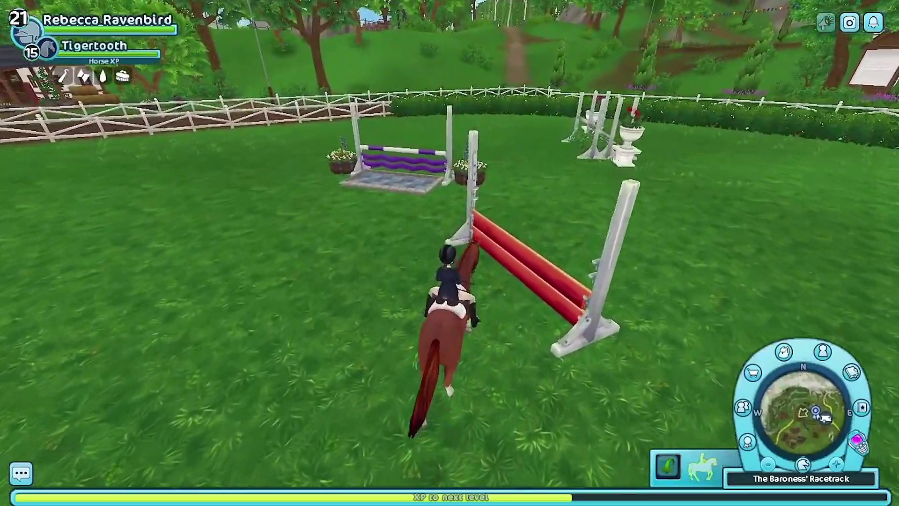
pyautogui.press('a')
pyautogui.press('a')
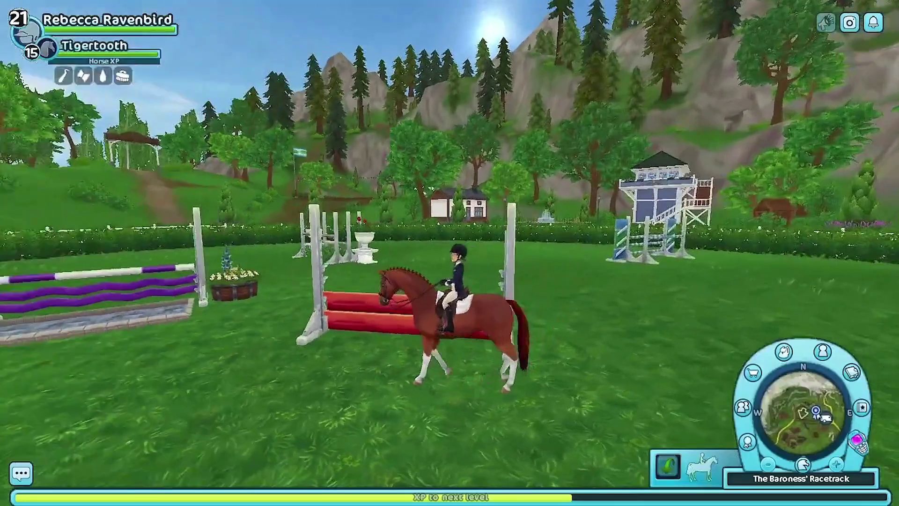
pyautogui.press('w')
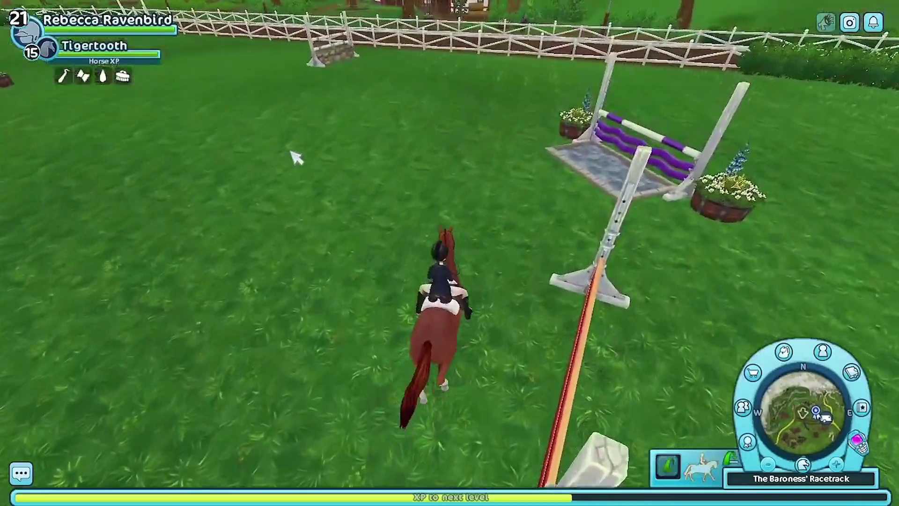
# Walk to the blue-green jump, dismount beside the horse, and adjust the camera distance
pyautogui.press('a')
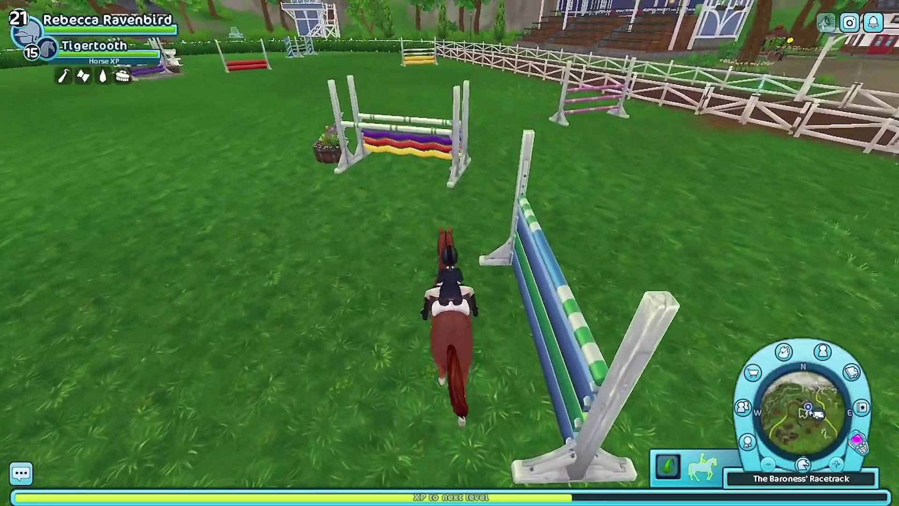
pyautogui.press('d')
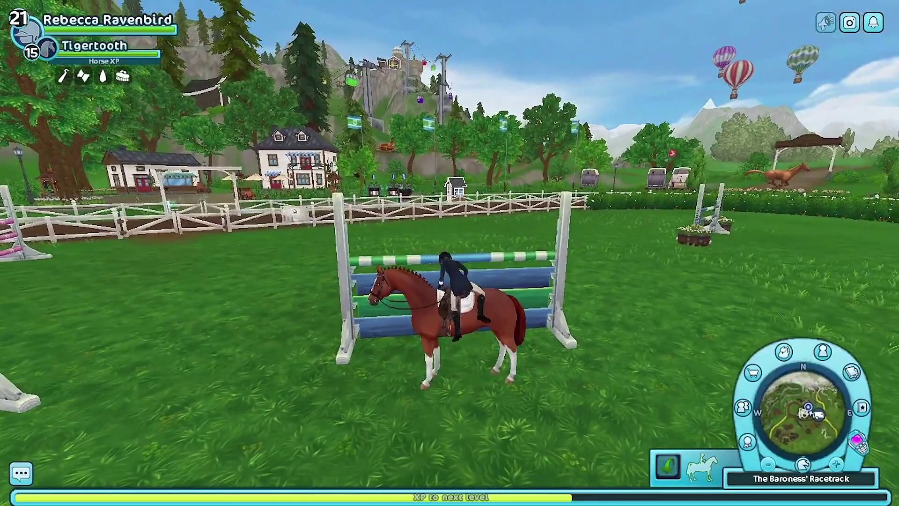
pyautogui.press('h')
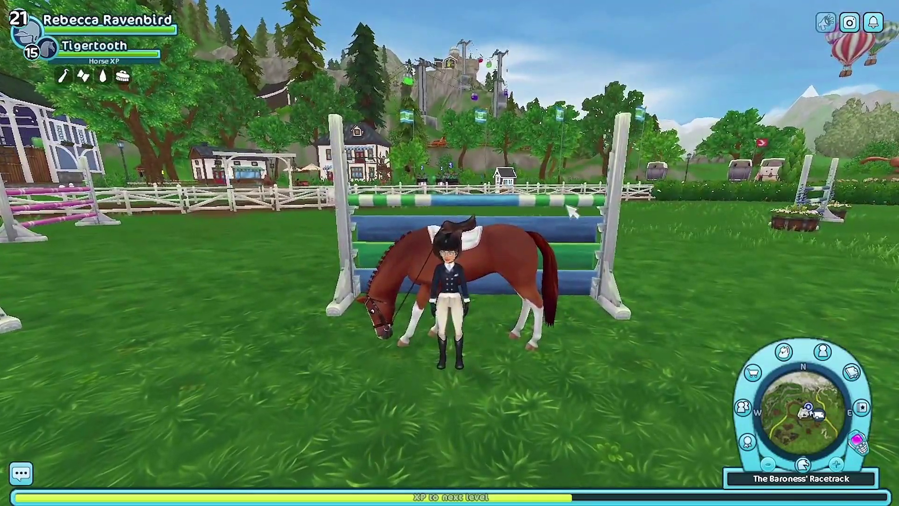
pyautogui.scroll(3, 572, 212)
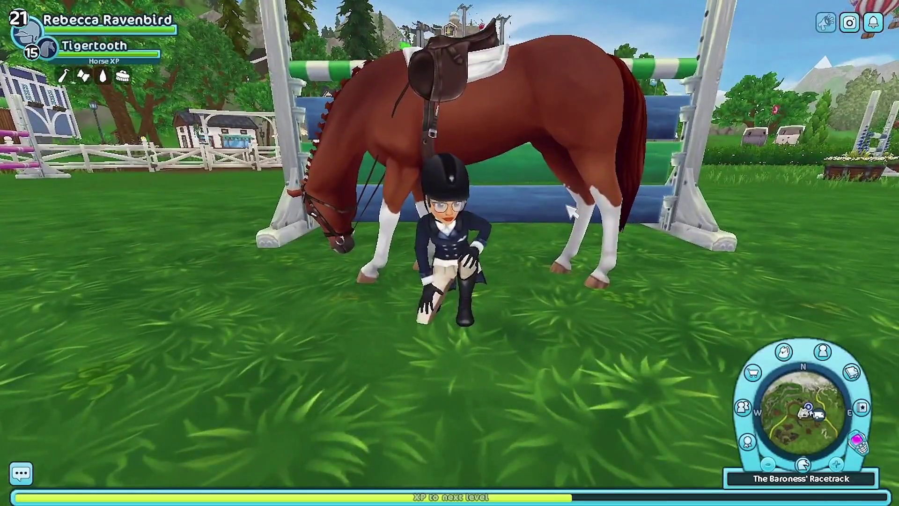
pyautogui.scroll(-5, 572, 212)
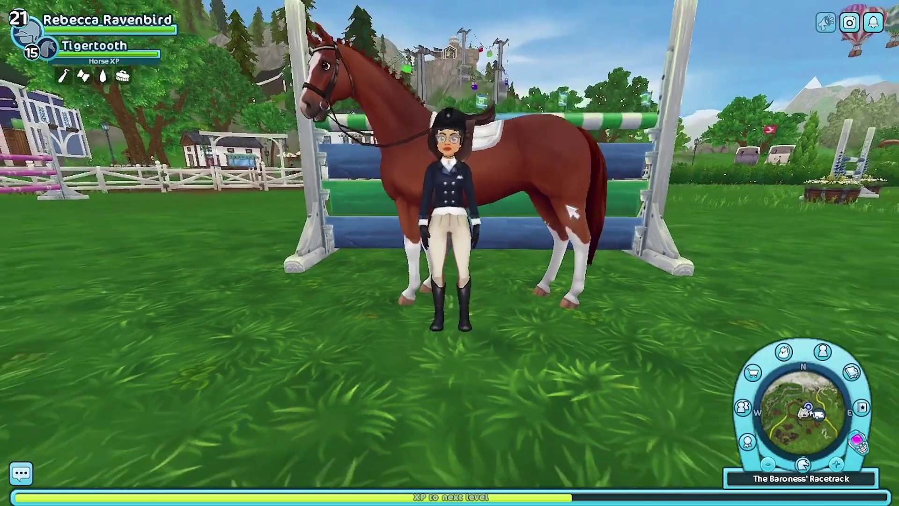
# Enter Photo Mode and orbit the camera so horse and rider sit higher near the jump
pyautogui.press('p')
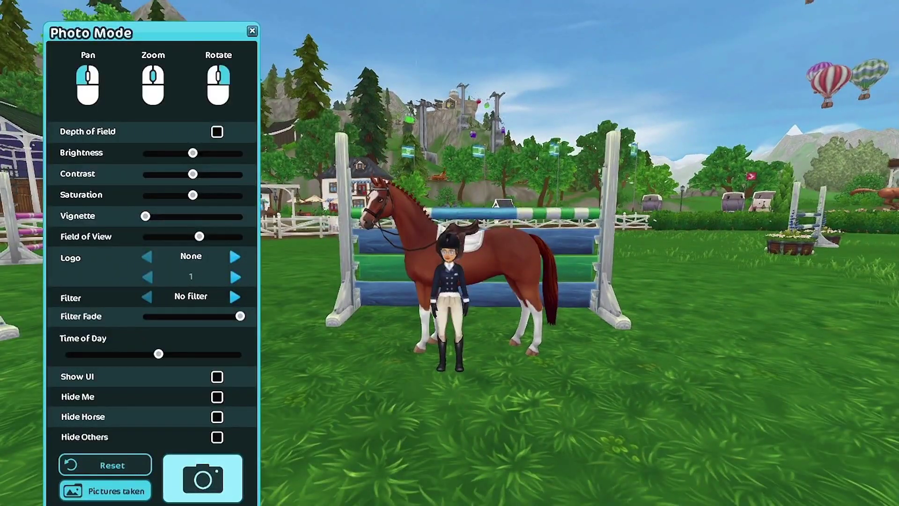
pyautogui.moveTo(557, 210); pyautogui.dragTo(468, 212)
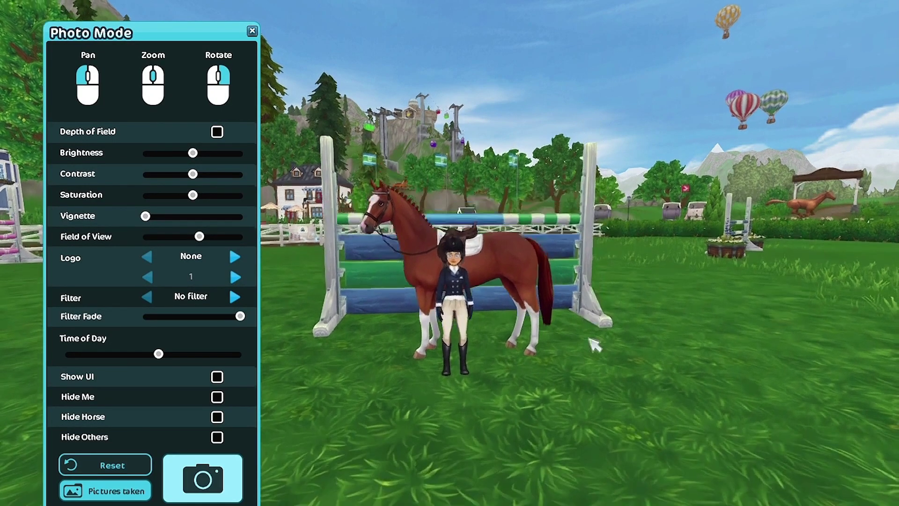
pyautogui.moveTo(595, 345); pyautogui.dragTo(649, 137)
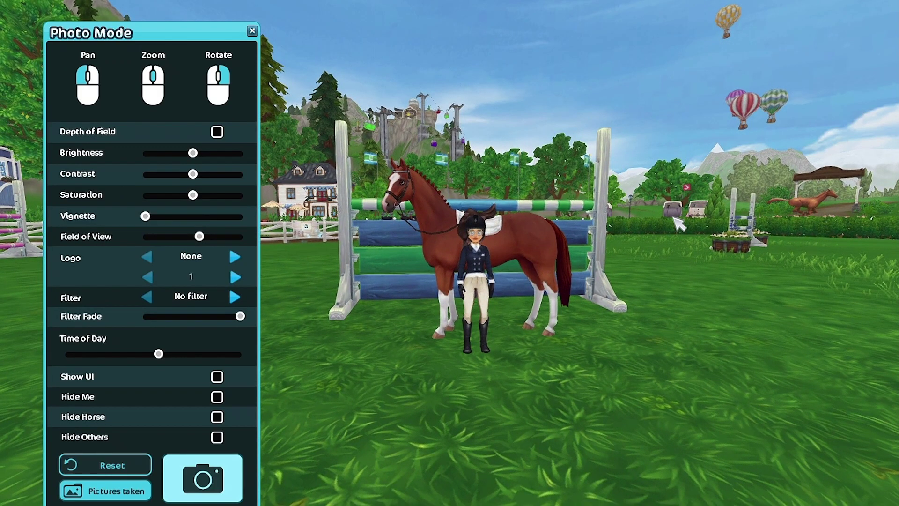
pyautogui.moveTo(705, 268)
pyautogui.mouseDown()
pyautogui.moveTo(749, 258)
pyautogui.moveTo(701, 273)
pyautogui.mouseUp()
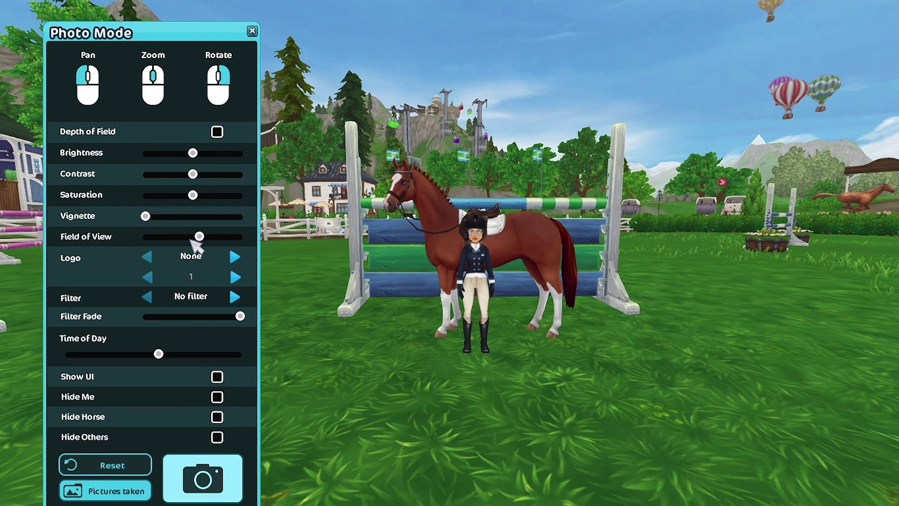
# Narrow the field of view, pan slightly left, and move the settings panel aside
pyautogui.moveTo(198, 235); pyautogui.dragTo(159, 241)
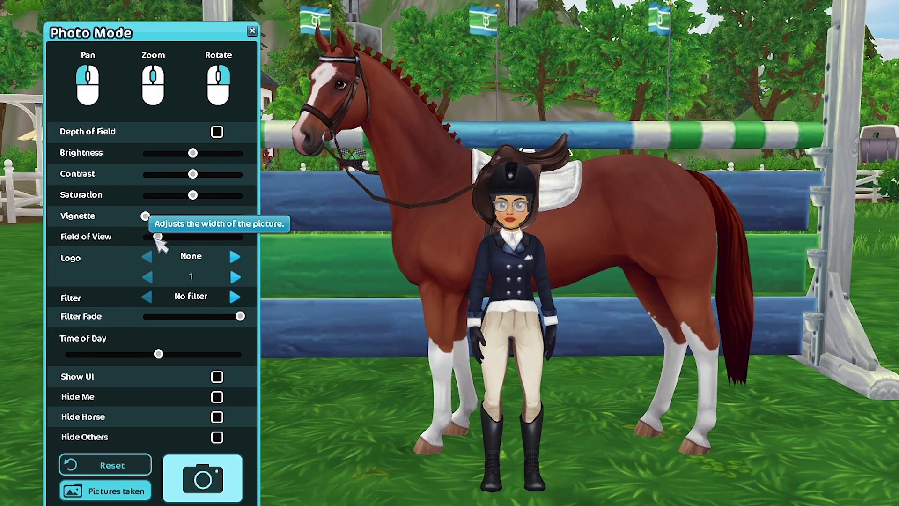
pyautogui.moveTo(576, 261); pyautogui.dragTo(564, 259)
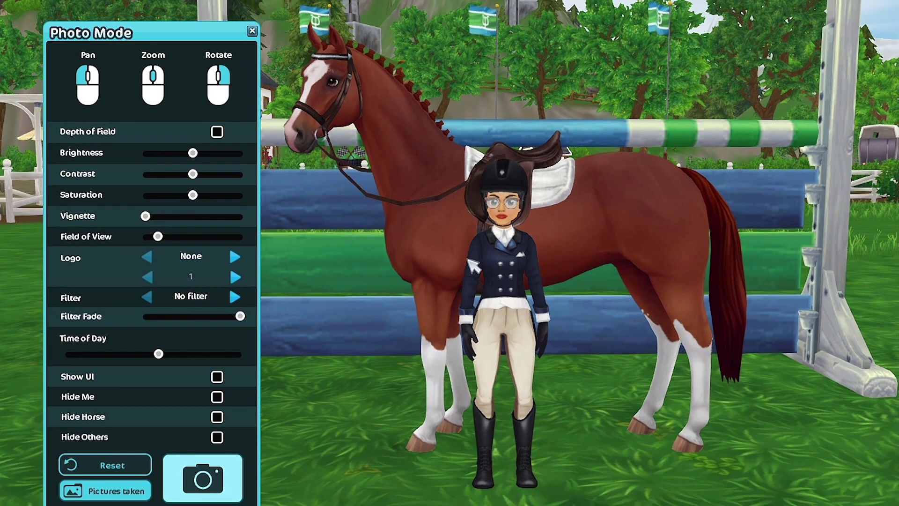
pyautogui.moveTo(157, 236); pyautogui.dragTo(154, 236)
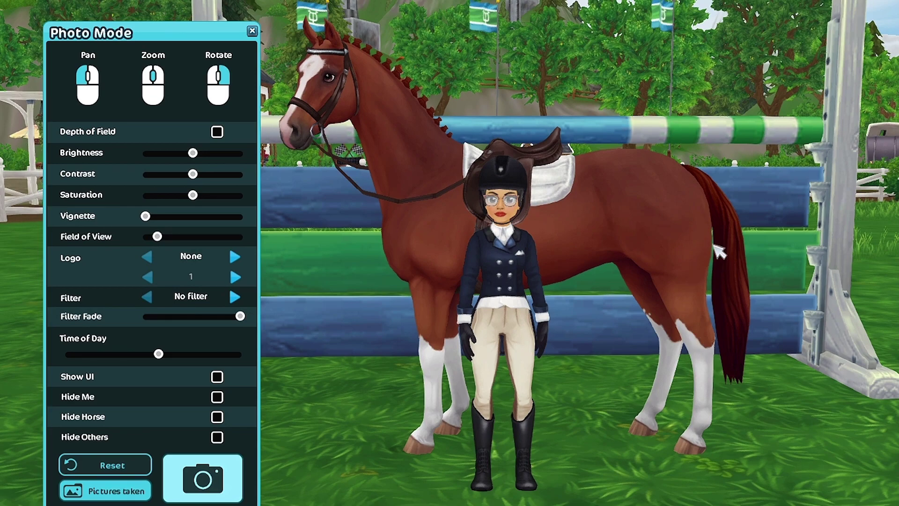
pyautogui.moveTo(219, 55); pyautogui.dragTo(150, 23)
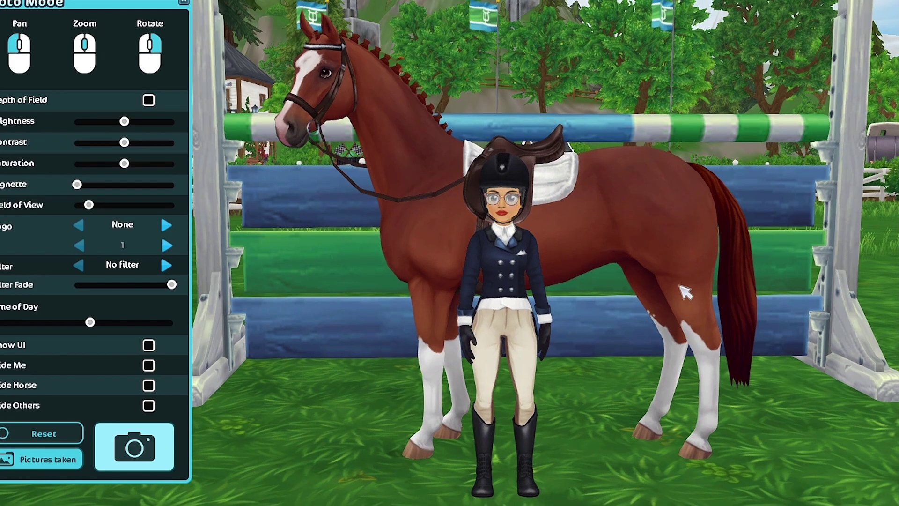
pyautogui.moveTo(683, 288)
pyautogui.mouseDown()
pyautogui.moveTo(675, 294)
pyautogui.moveTo(670, 283)
pyautogui.mouseUp()
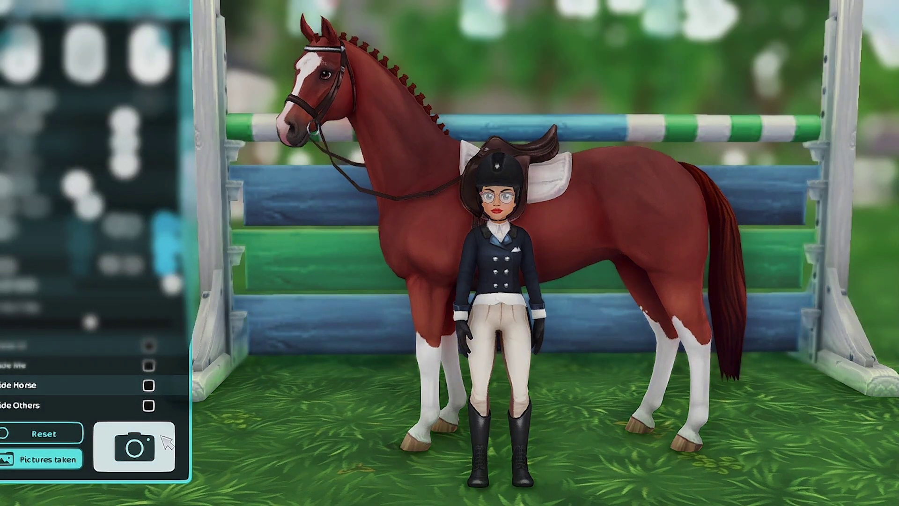
# Take the photo, exit Photo Mode and remount the horse
pyautogui.click(132, 451)
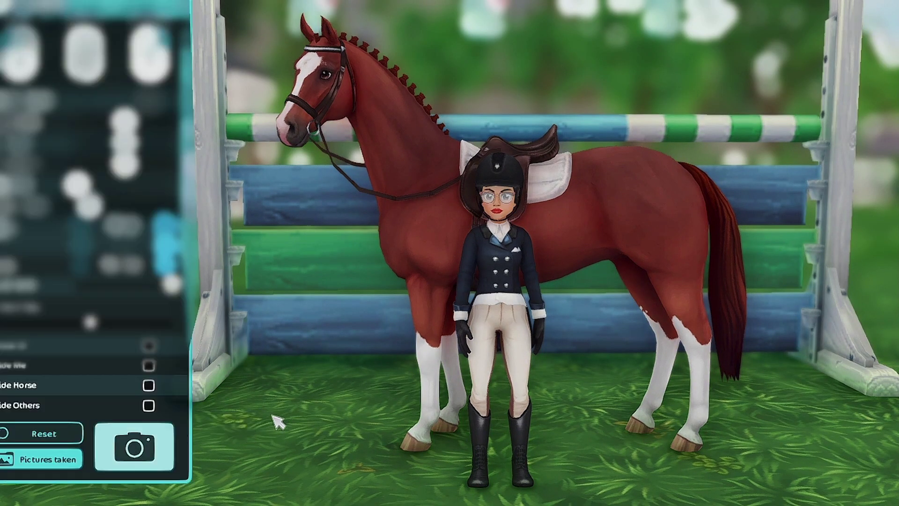
pyautogui.press('Escape')
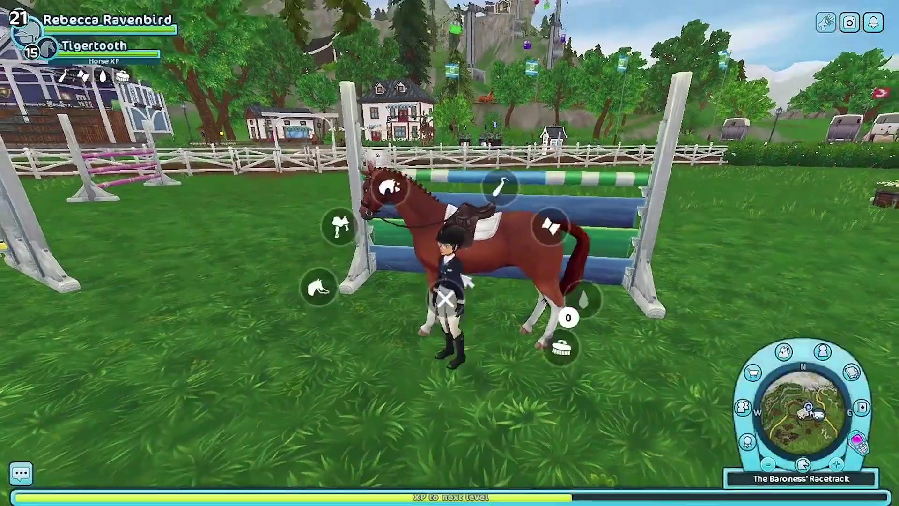
pyautogui.press('f')
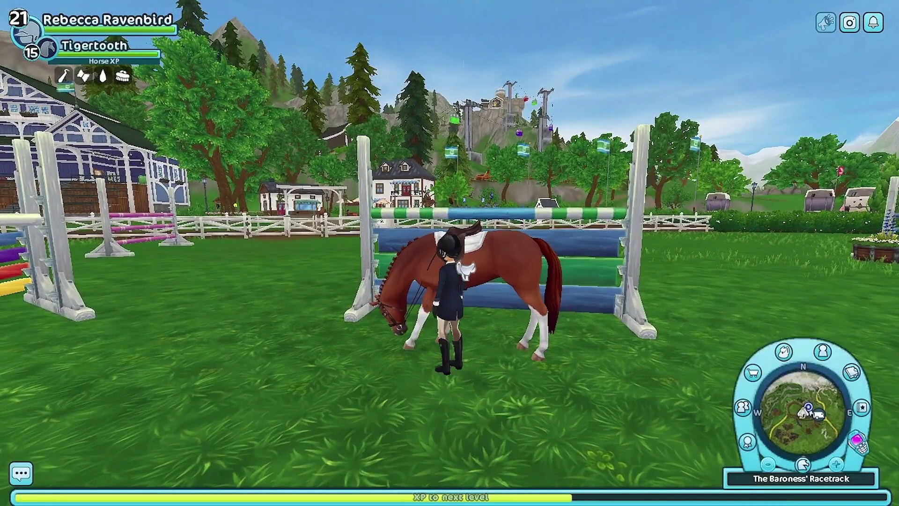
pyautogui.press('w')
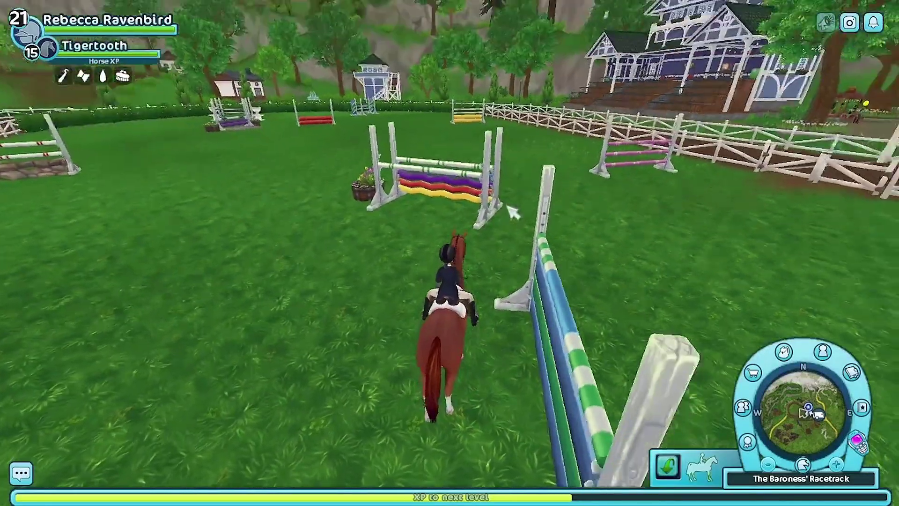
# Walk the horse across the arena, then quit the game from the main menu
pyautogui.press('a')
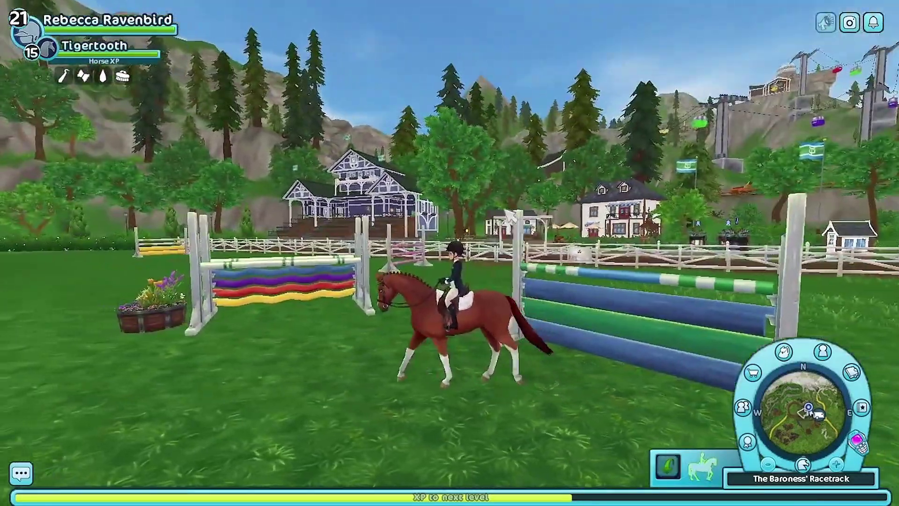
pyautogui.press('w')
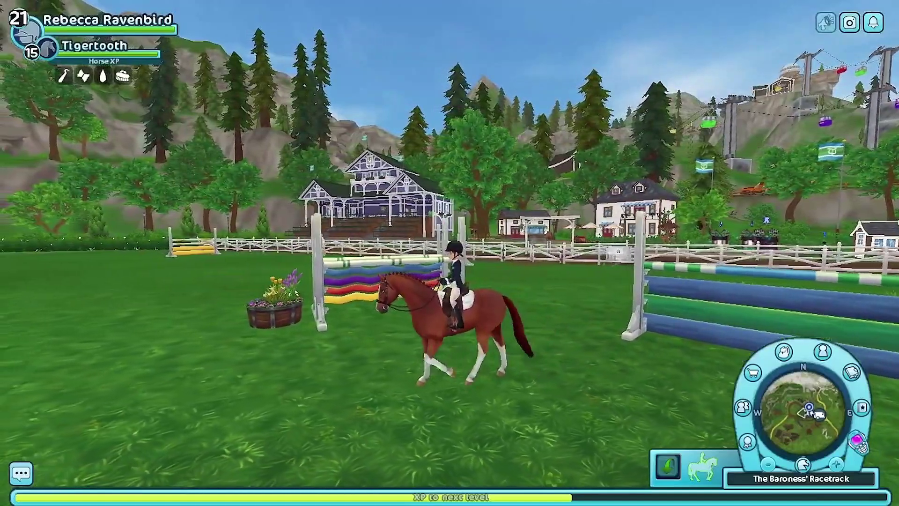
pyautogui.press('Escape')
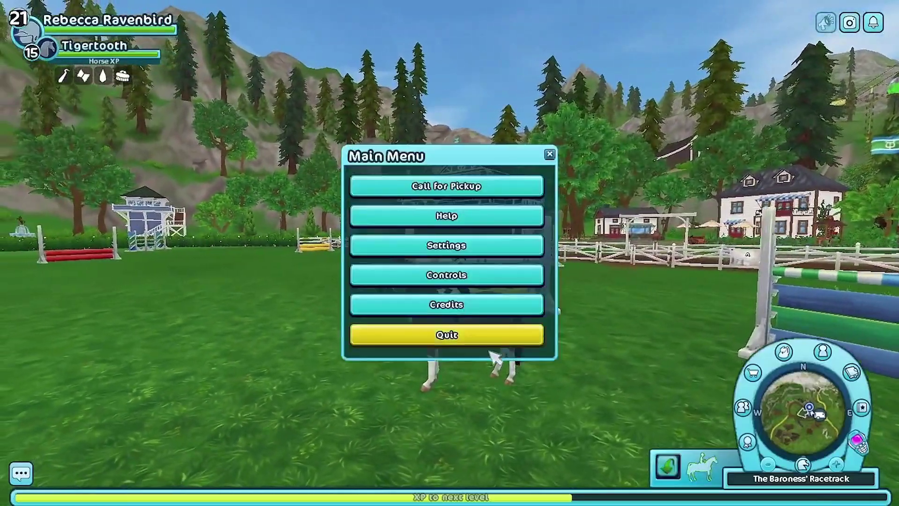
pyautogui.click(500, 345)
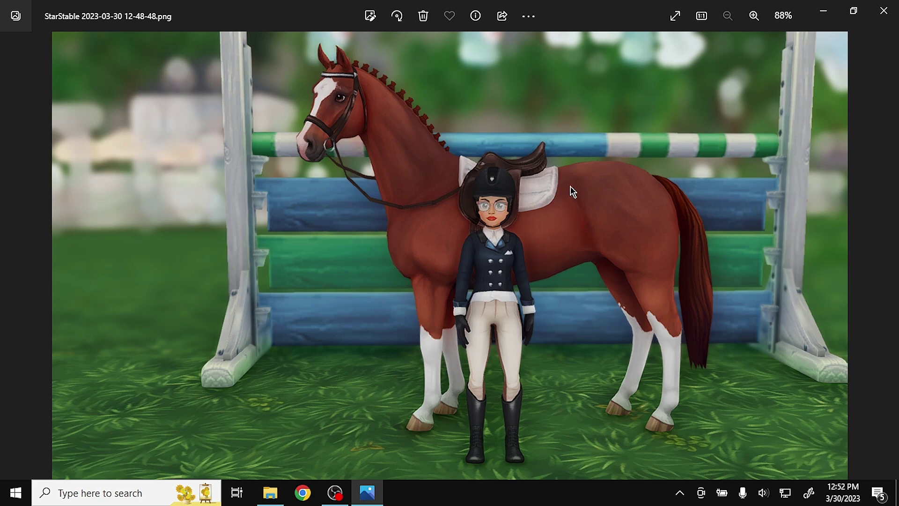
# Crop the screenshot to a Square aspect ratio with the horse shifted left, and save over the original
pyautogui.click(372, 19)
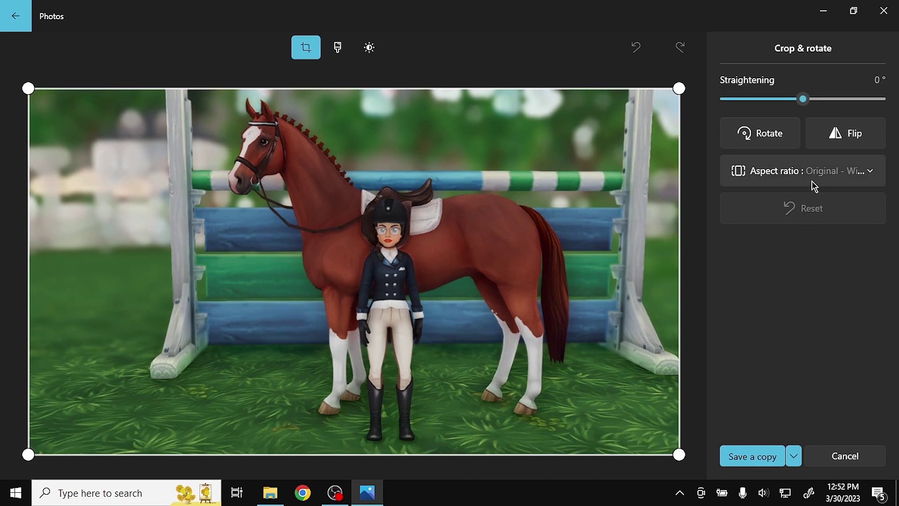
pyautogui.click(762, 180)
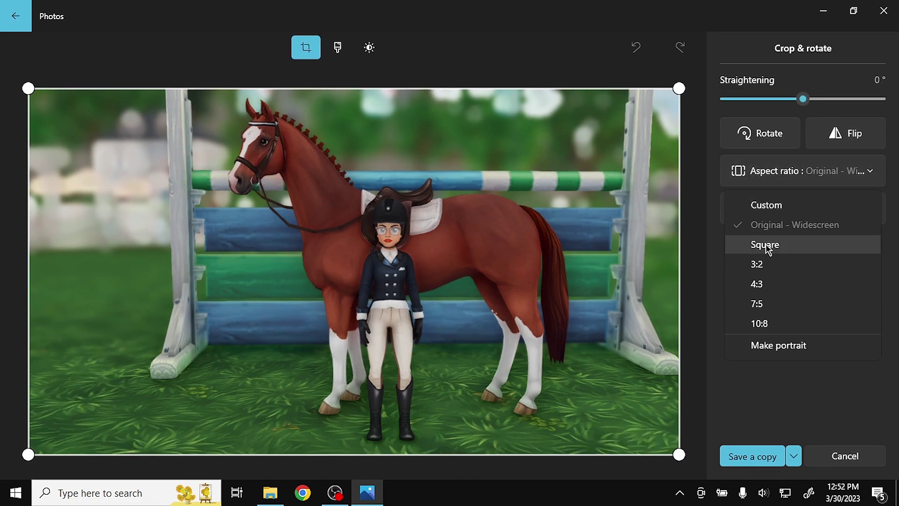
pyautogui.click(766, 244)
pyautogui.moveTo(478, 257); pyautogui.dragTo(416, 247)
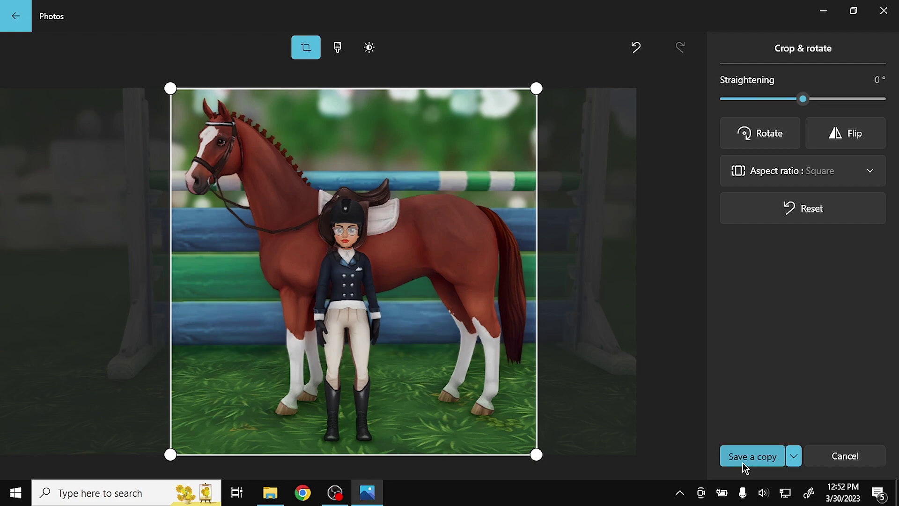
pyautogui.click(799, 462)
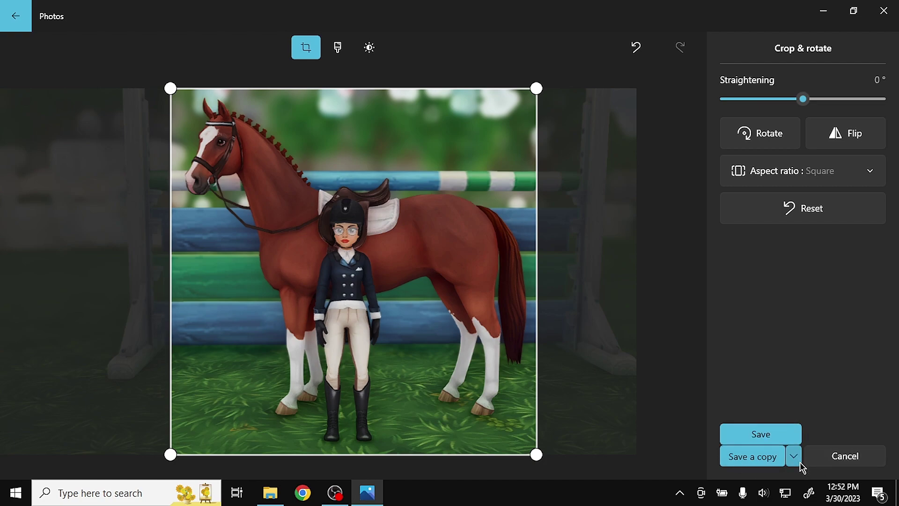
pyautogui.click(783, 435)
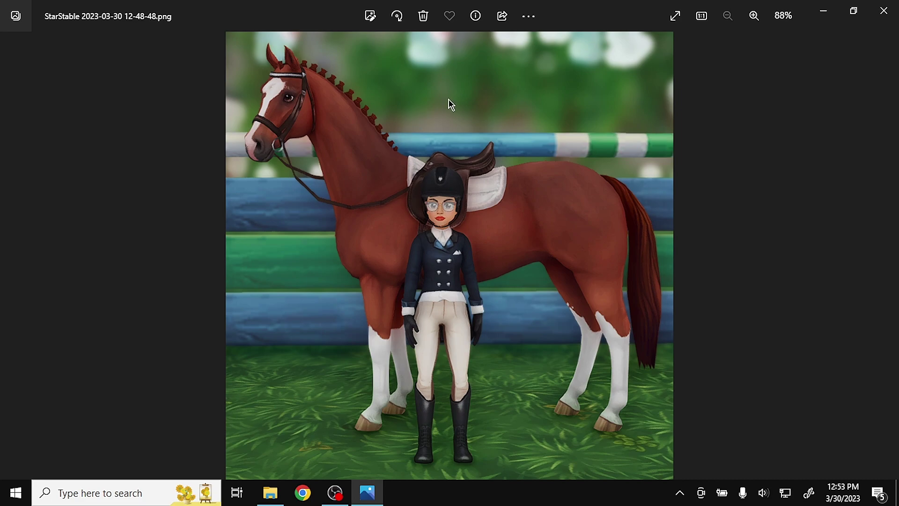
# Open the square horse-and-rider screenshot with GIMP through Open with
pyautogui.rightClick(432, 109)
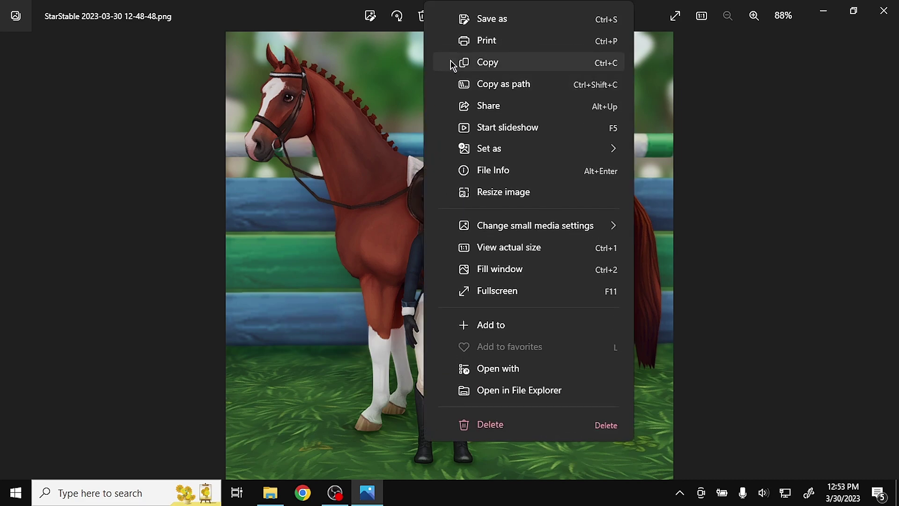
pyautogui.click(512, 370)
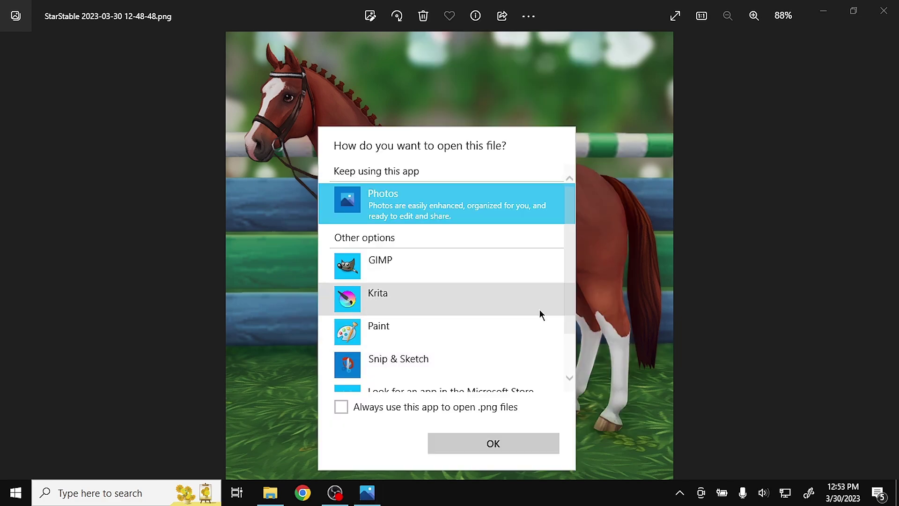
pyautogui.click(447, 269)
pyautogui.click(496, 443)
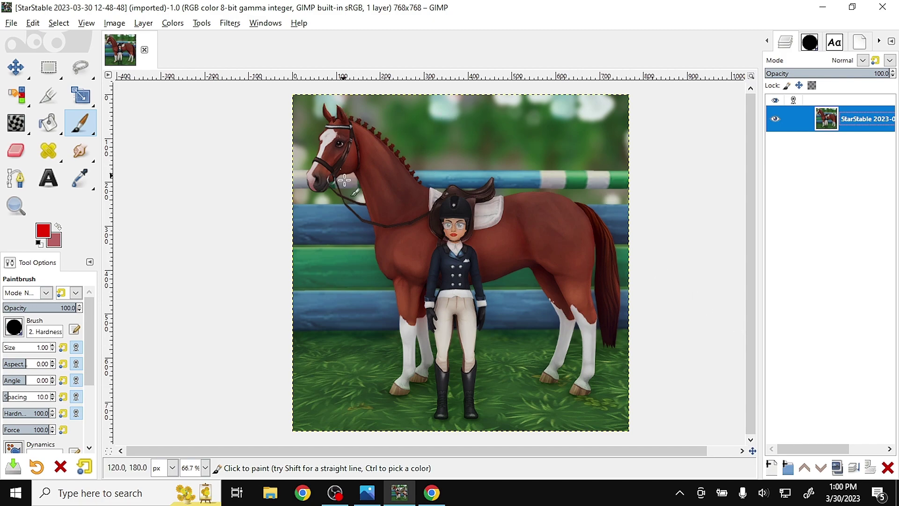
# Bring up the Chrome window showing the Discord chat with the ribbon
pyautogui.moveTo(436, 502)
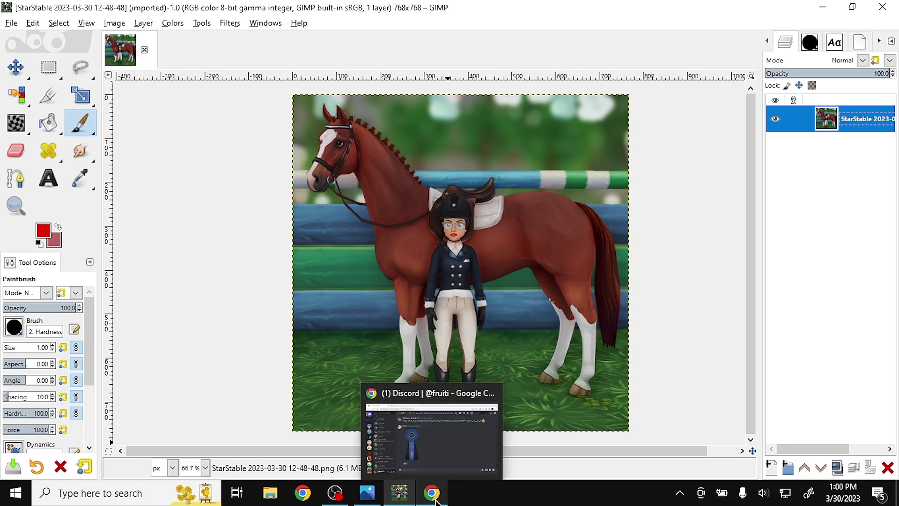
pyautogui.click(448, 452)
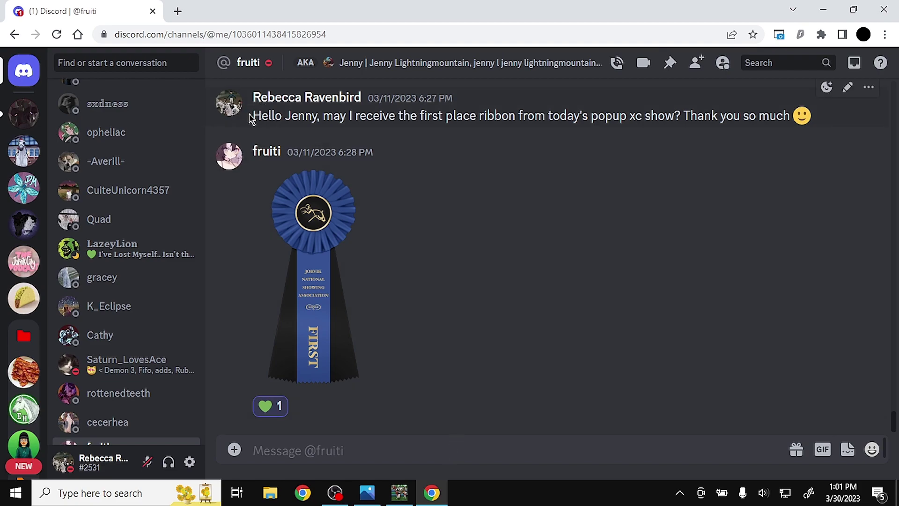
# Highlight the ribbon request message text in the Discord chat
pyautogui.moveTo(251, 116); pyautogui.dragTo(485, 150)
pyautogui.click(532, 271)
pyautogui.moveTo(380, 116); pyautogui.dragTo(595, 117)
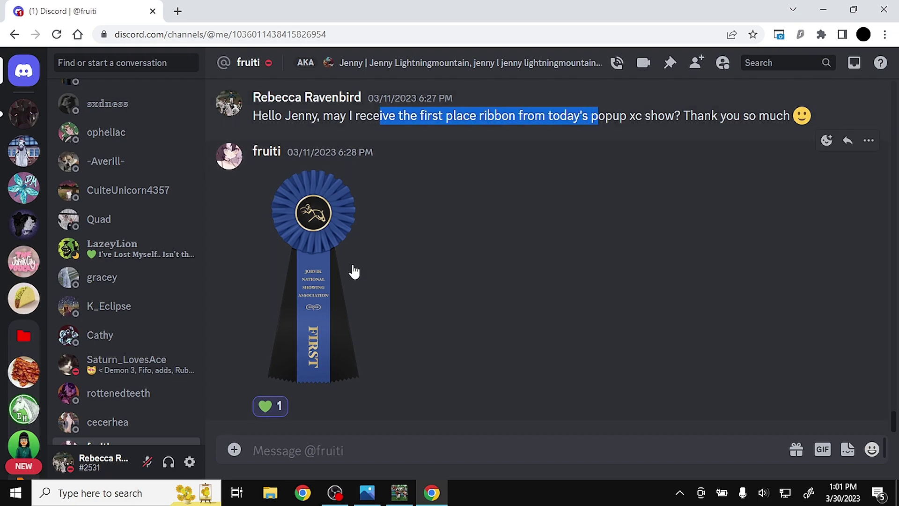
# Save the enlarged ribbon image into Downloads as JNSA_Schooling_1st.png
pyautogui.click(317, 269)
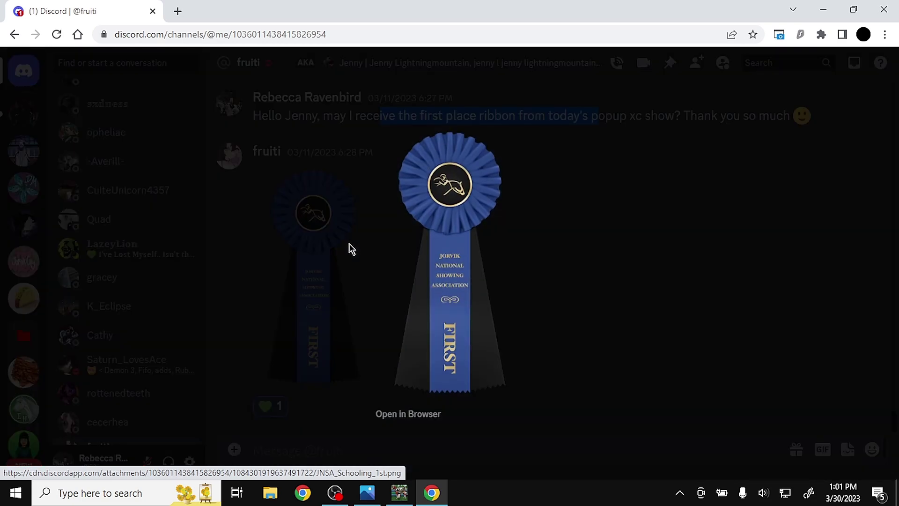
pyautogui.rightClick(453, 178)
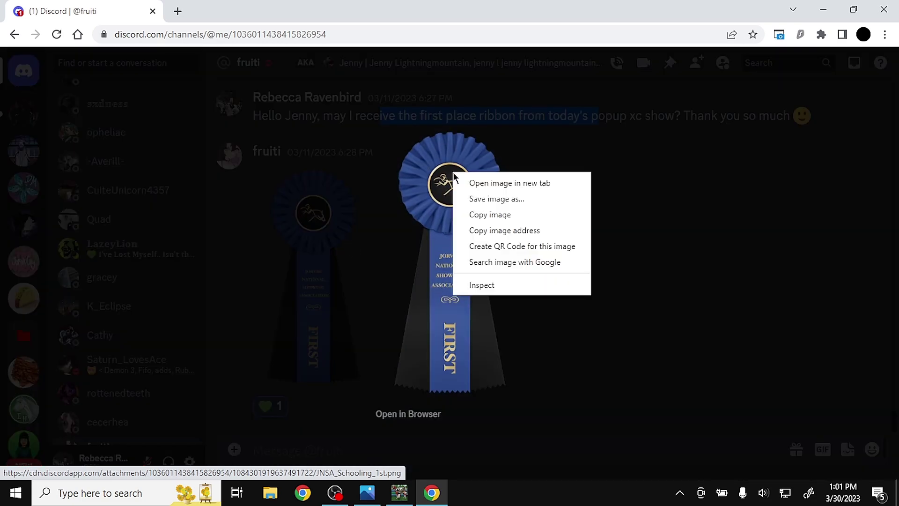
pyautogui.click(493, 200)
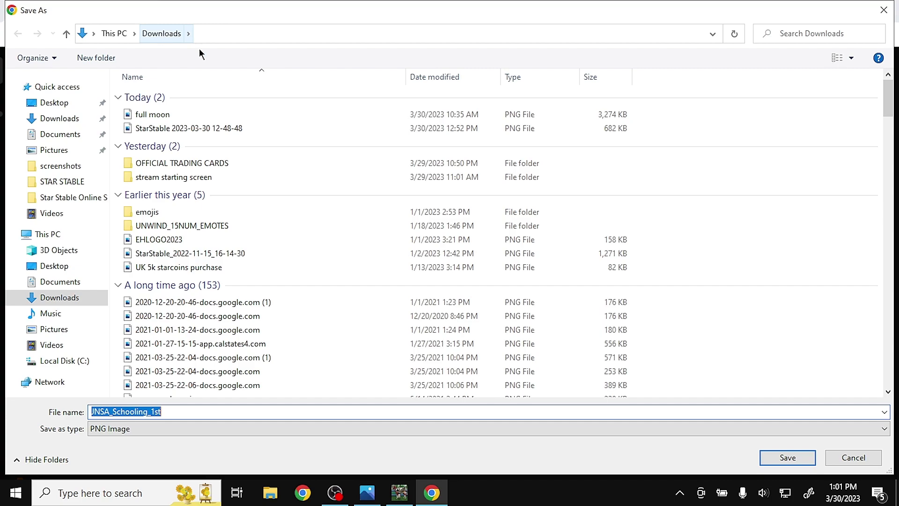
pyautogui.click(787, 458)
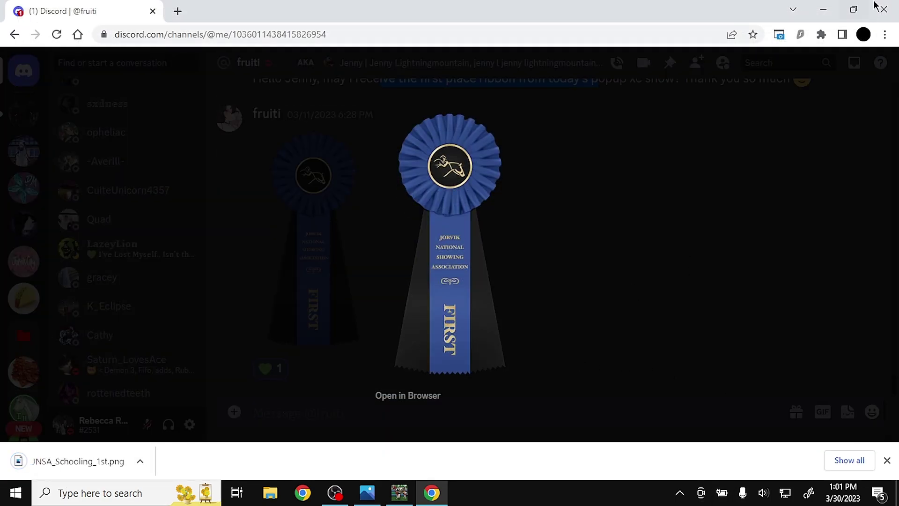
# Close Chrome and use File > Open as Layers to add JNSA_Schooling_1st.png
pyautogui.click(884, 9)
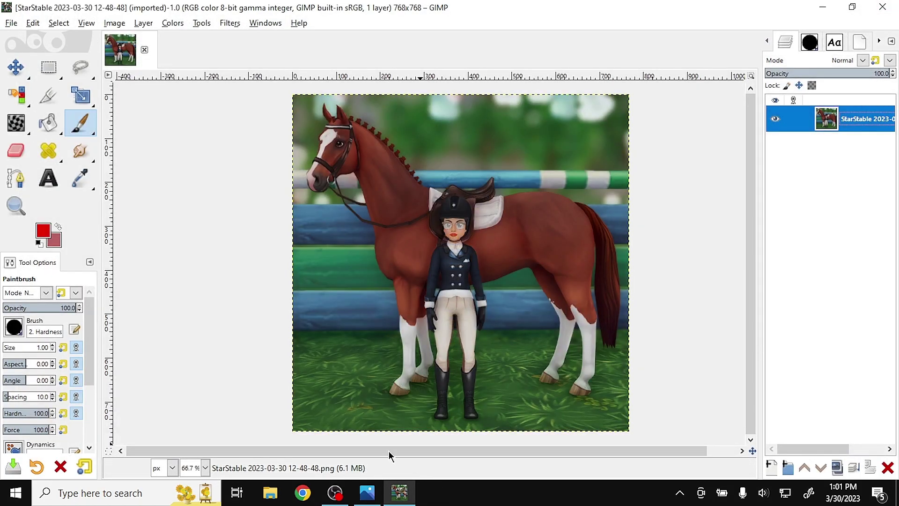
pyautogui.click(8, 25)
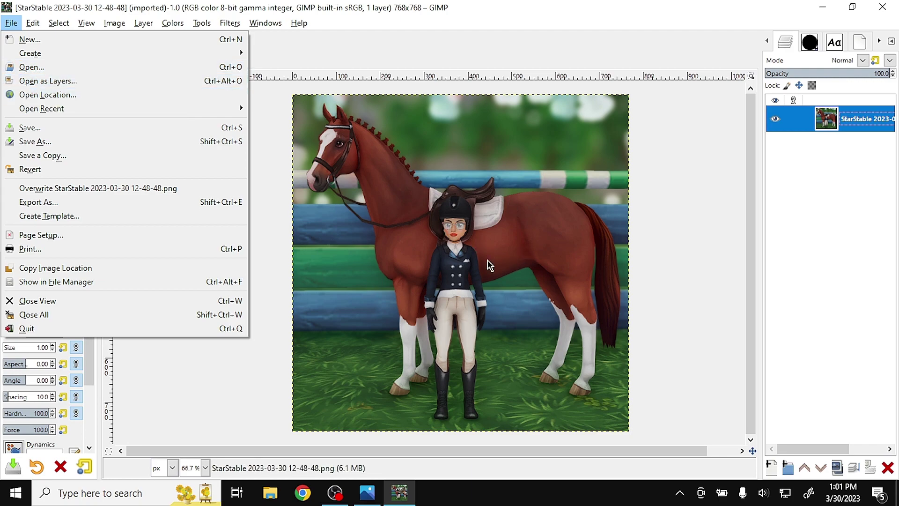
pyautogui.click(56, 81)
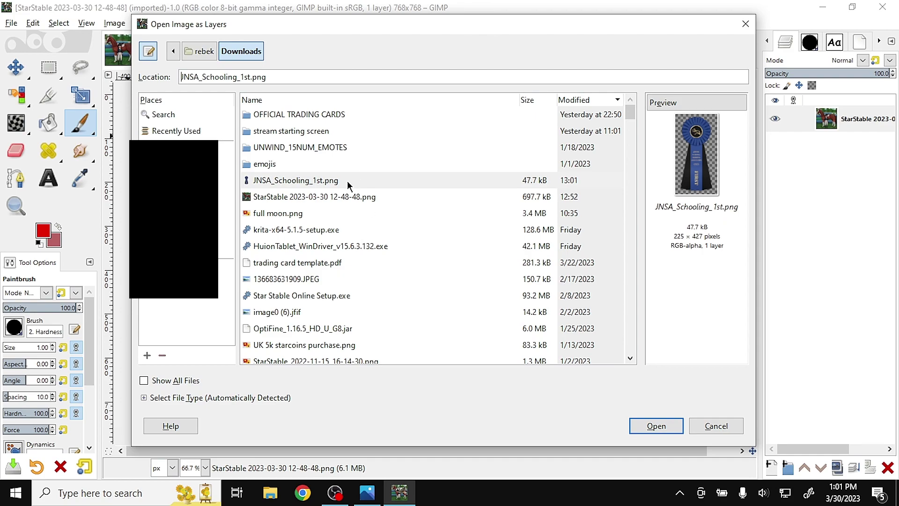
pyautogui.click(287, 183)
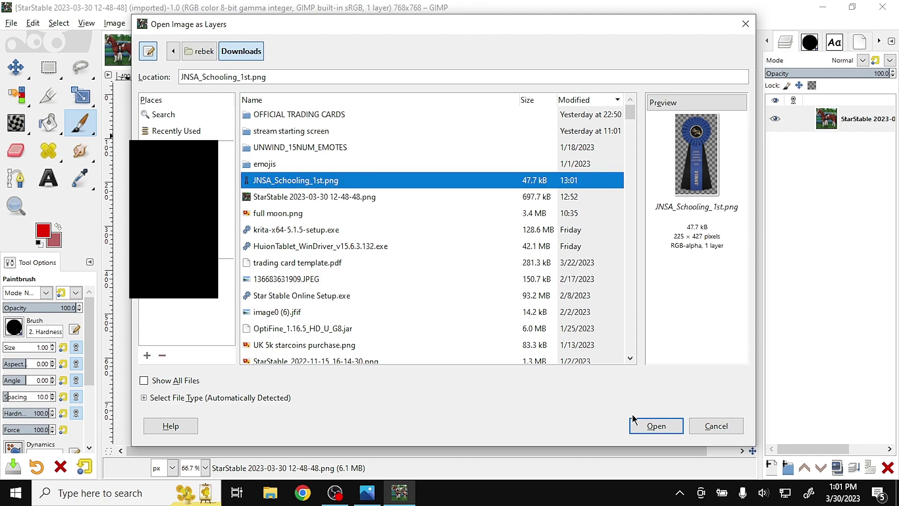
pyautogui.click(656, 425)
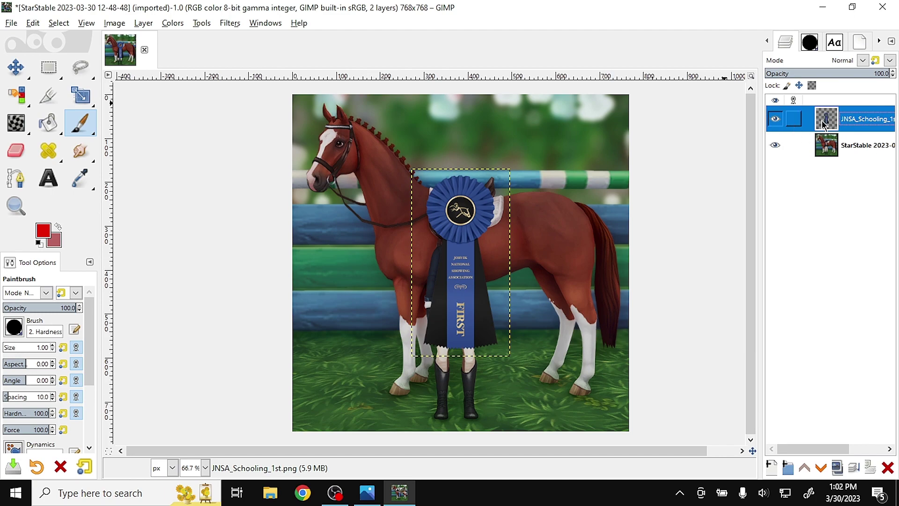
# With the Move tool, drag the ribbon up-left onto the horse's head and neck
pyautogui.click(13, 74)
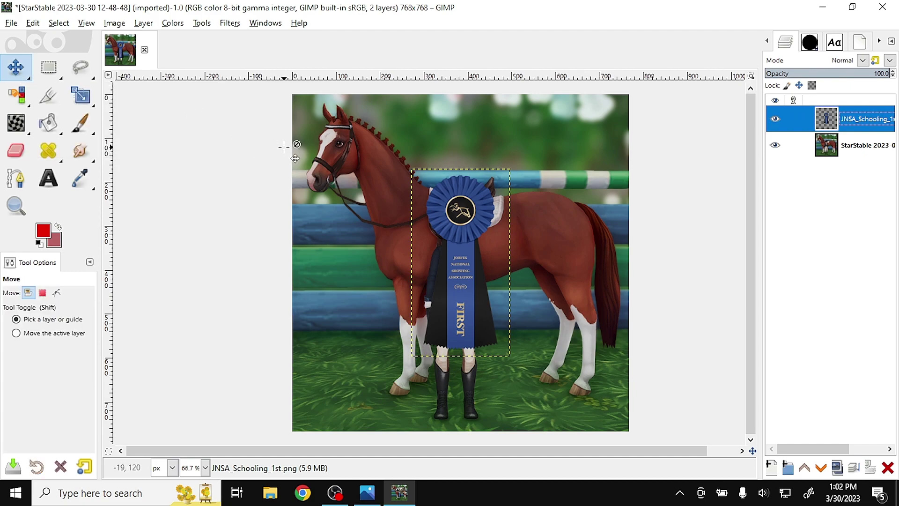
pyautogui.click(472, 301)
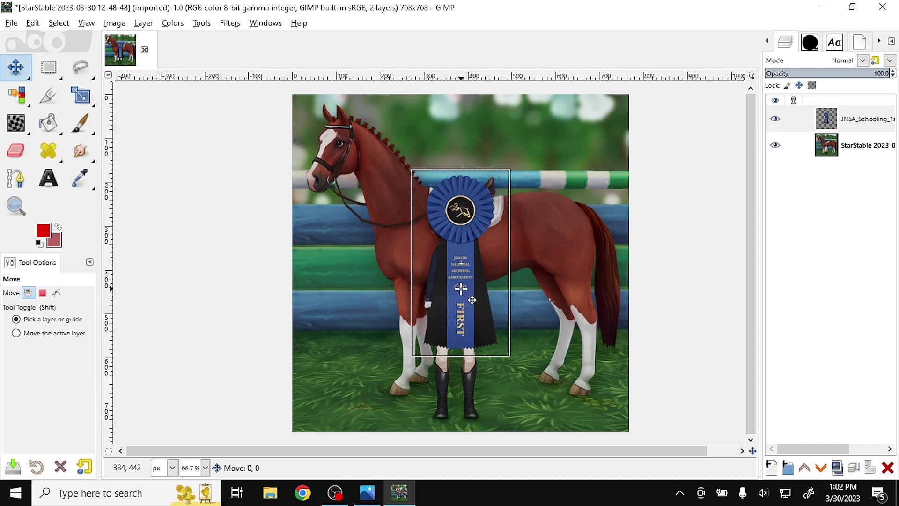
pyautogui.moveTo(472, 300); pyautogui.dragTo(368, 230)
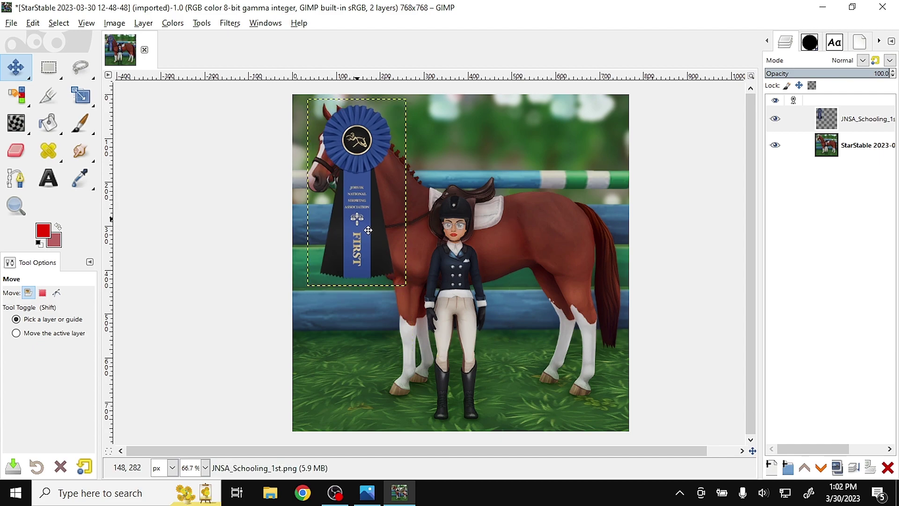
# Shrink the ribbon layer with the Scale tool to about 95 × 181 px
pyautogui.click(80, 97)
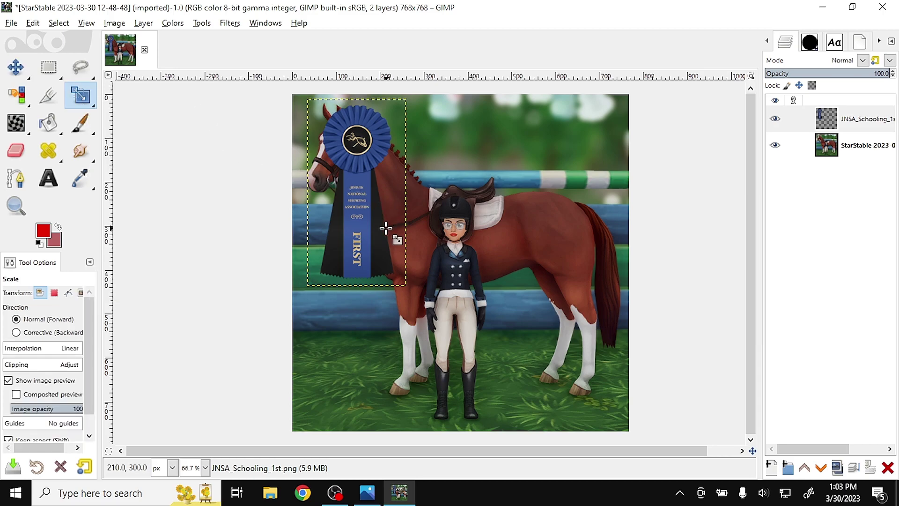
pyautogui.click(392, 269)
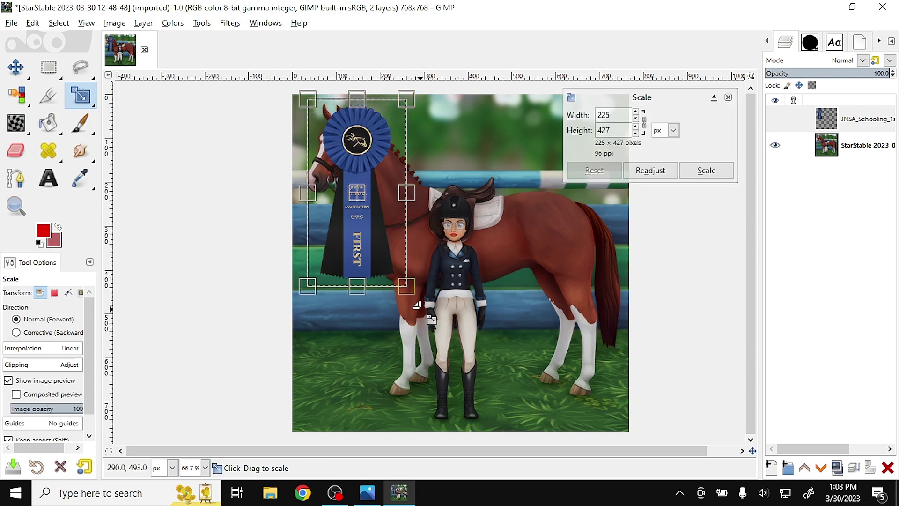
pyautogui.moveTo(417, 302); pyautogui.dragTo(377, 190)
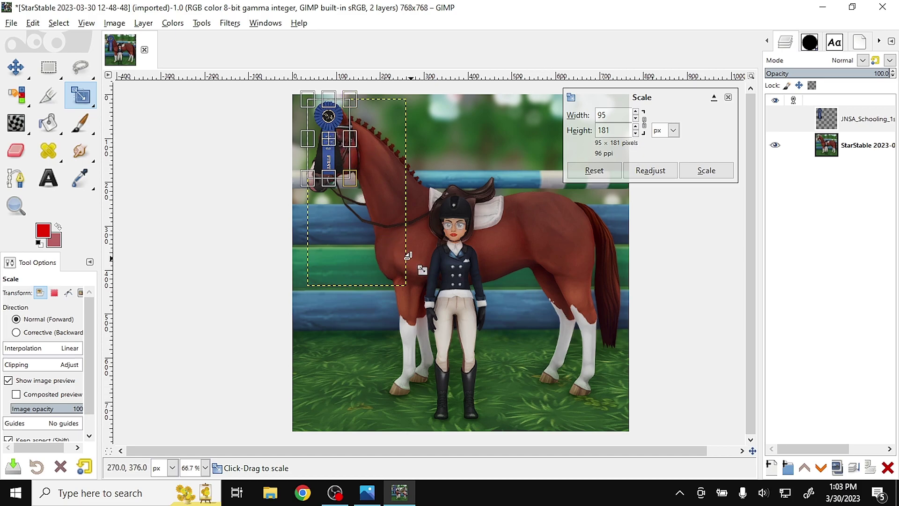
pyautogui.scroll(3, 407, 255)
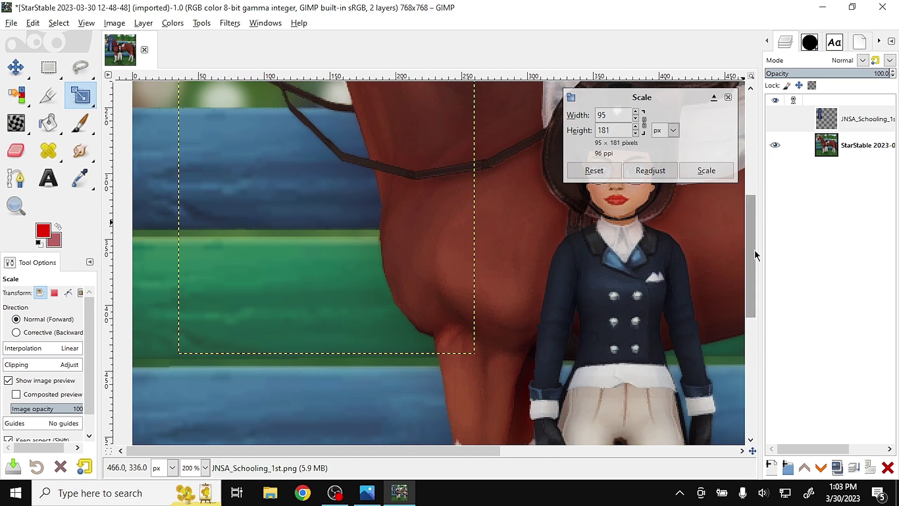
pyautogui.moveTo(748, 280); pyautogui.dragTo(755, 161)
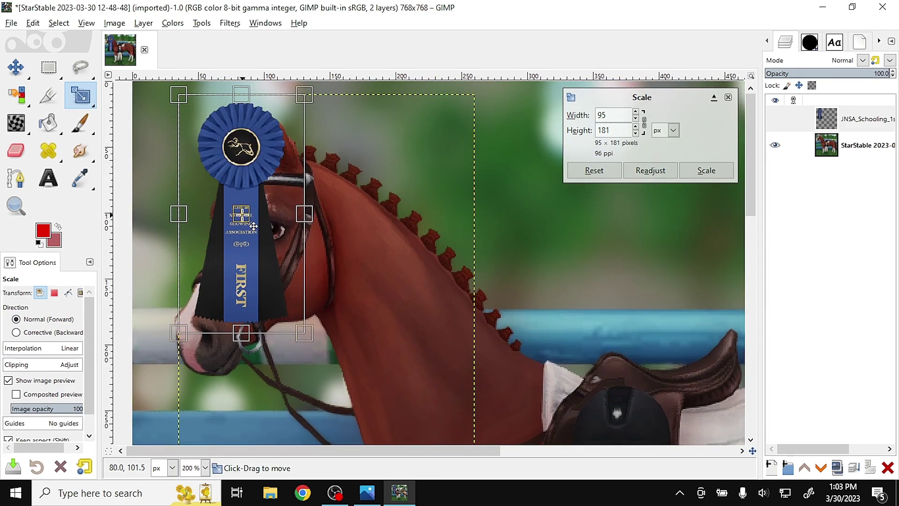
# Fine-tune the ribbon to 92 × 175 px, set it on the bridle beside the ear, and apply
pyautogui.moveTo(252, 225); pyautogui.dragTo(323, 282)
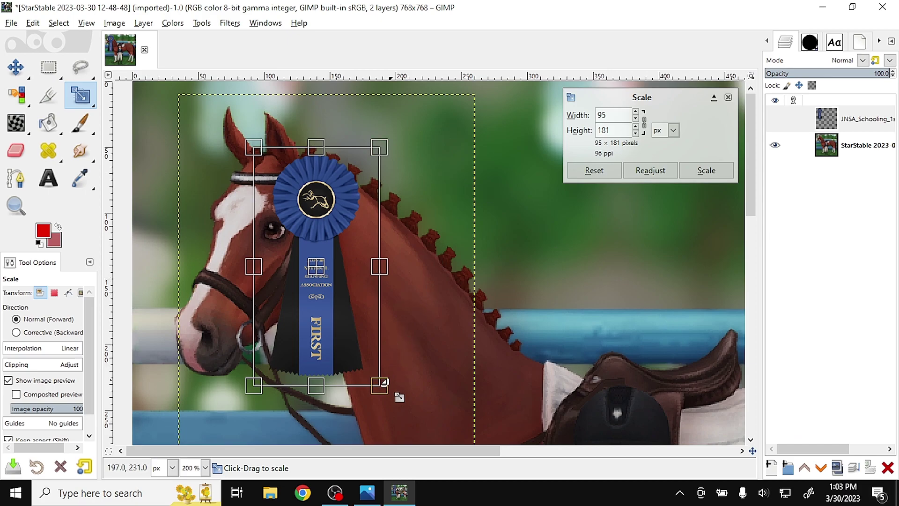
pyautogui.moveTo(374, 387); pyautogui.dragTo(369, 380)
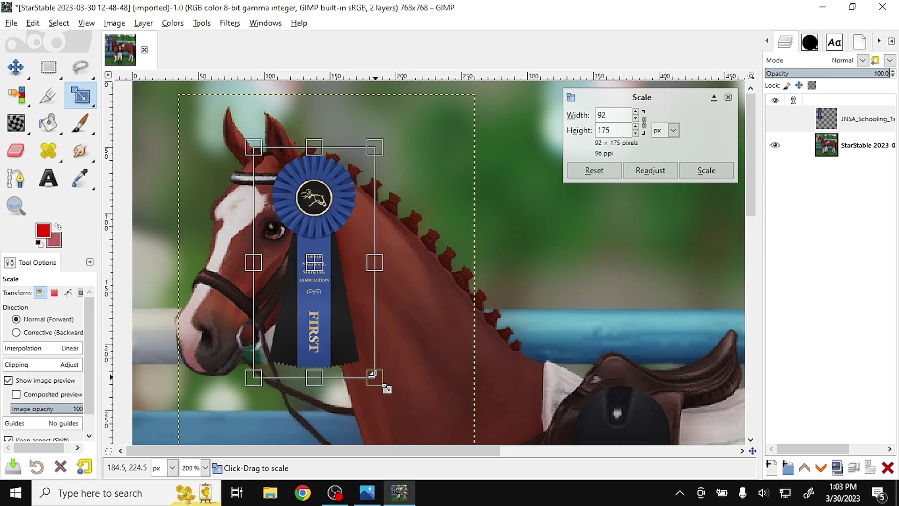
pyautogui.moveTo(323, 280); pyautogui.dragTo(326, 271)
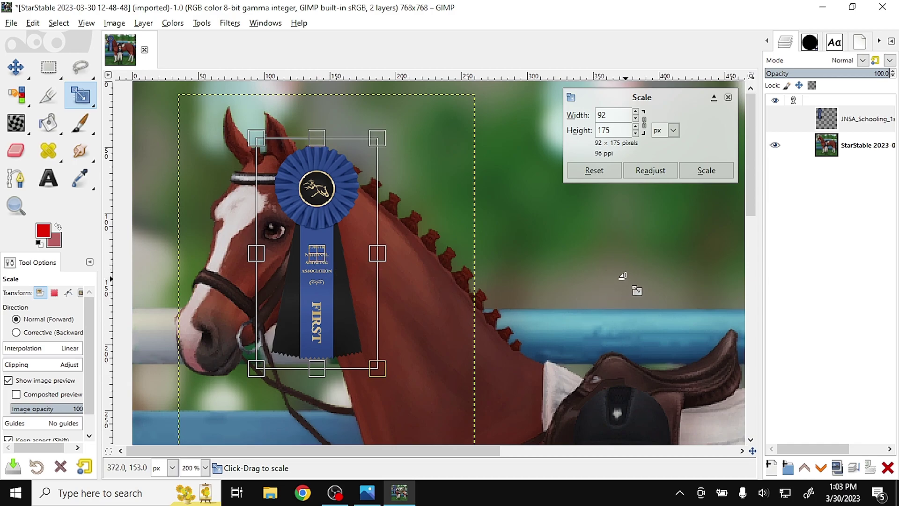
pyautogui.scroll(-3, 633, 287)
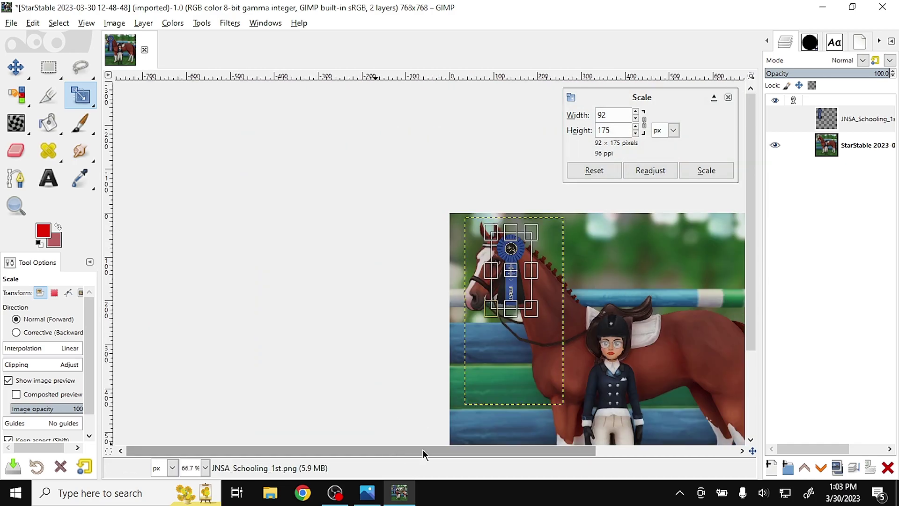
pyautogui.moveTo(417, 451); pyautogui.dragTo(655, 347)
pyautogui.scroll(-3, 744, 282)
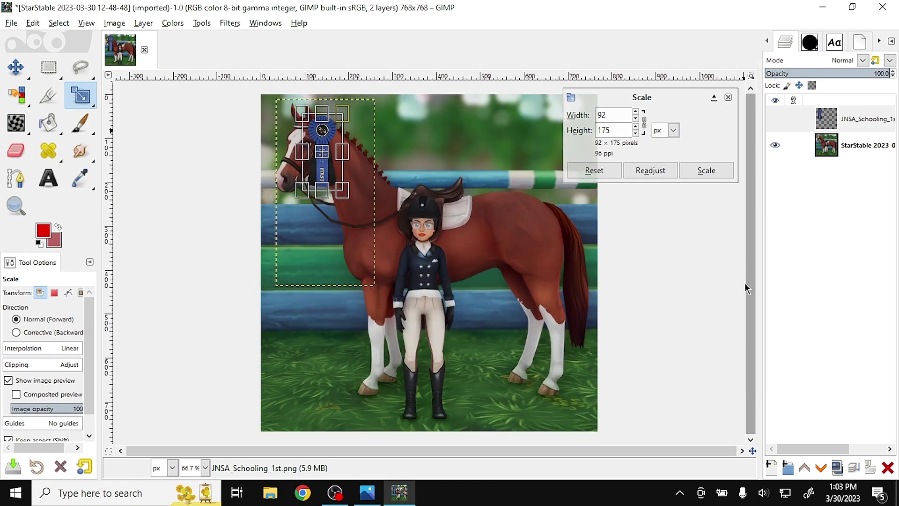
pyautogui.click(706, 170)
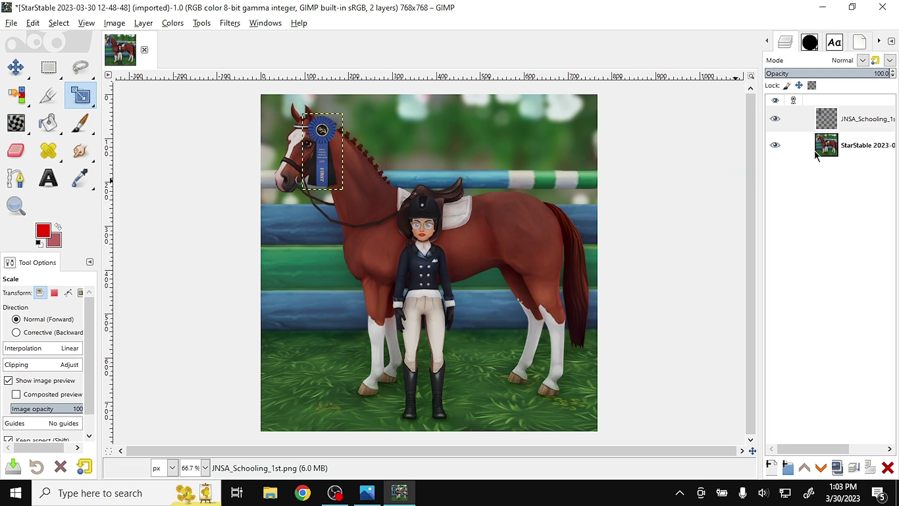
pyautogui.click(864, 147)
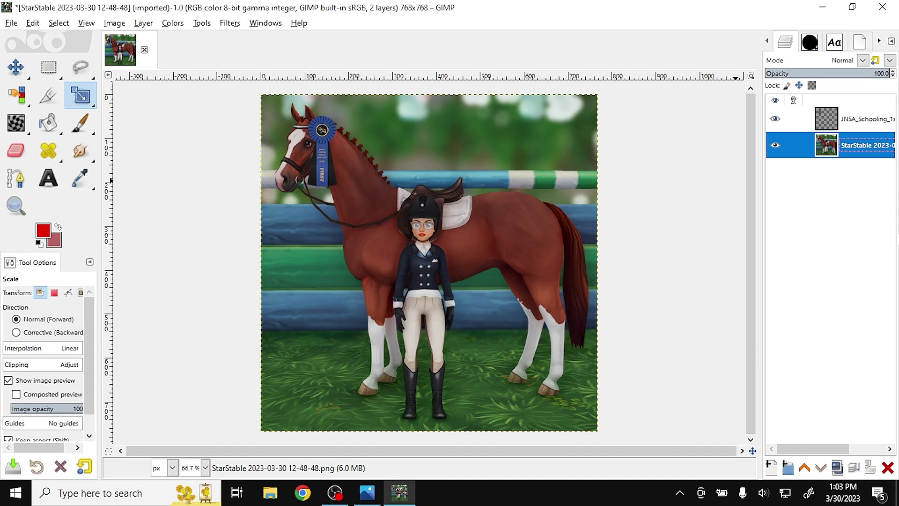
pyautogui.scroll(4, 259, 226)
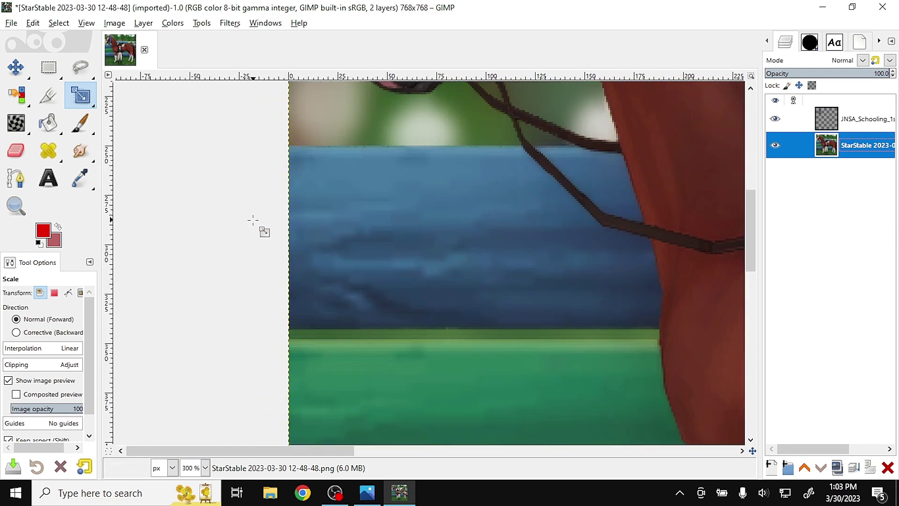
pyautogui.scroll(5, 753, 247)
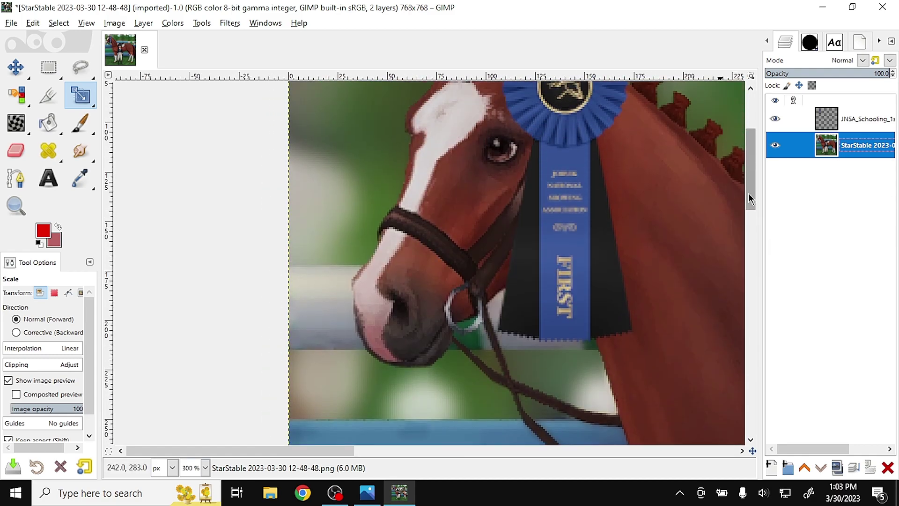
pyautogui.moveTo(352, 454); pyautogui.dragTo(358, 450)
pyautogui.scroll(-2, 445, 295)
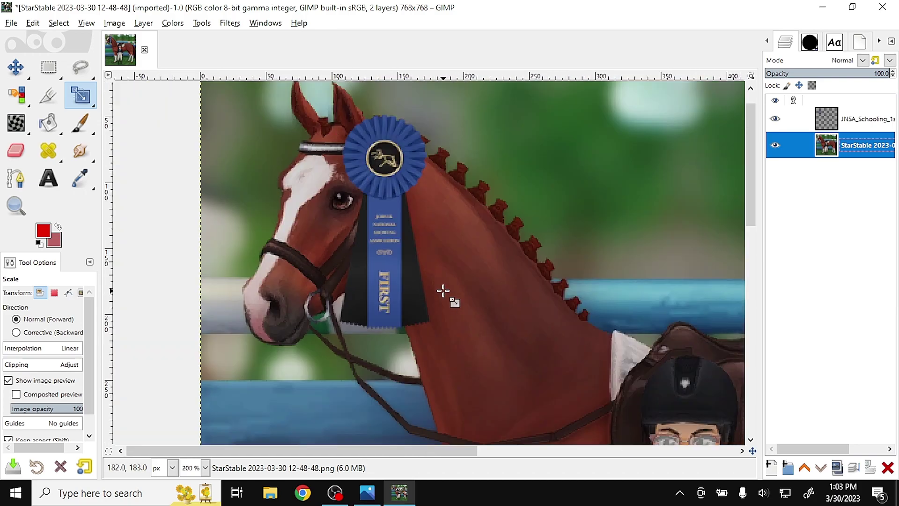
pyautogui.click(80, 122)
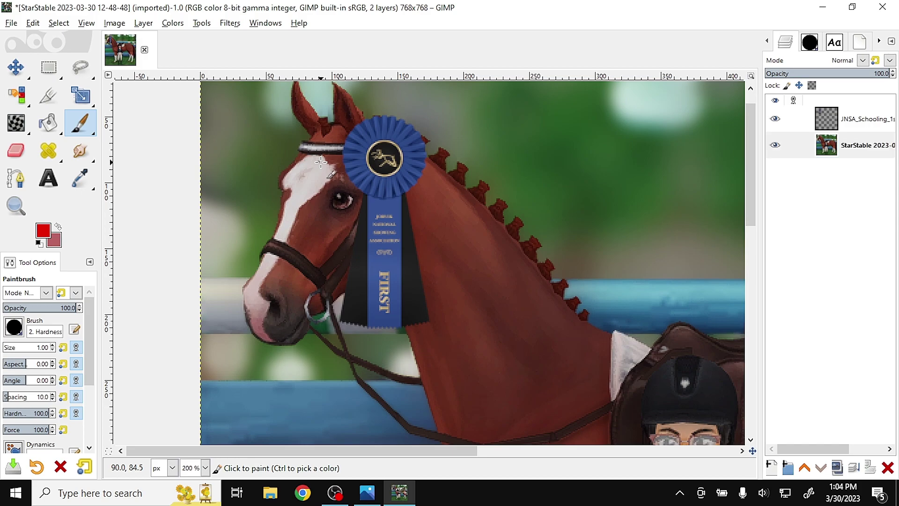
pyautogui.moveTo(320, 164); pyautogui.dragTo(229, 340)
pyautogui.moveTo(241, 282); pyautogui.dragTo(228, 341)
pyautogui.hotkey('ctrl', 'z')
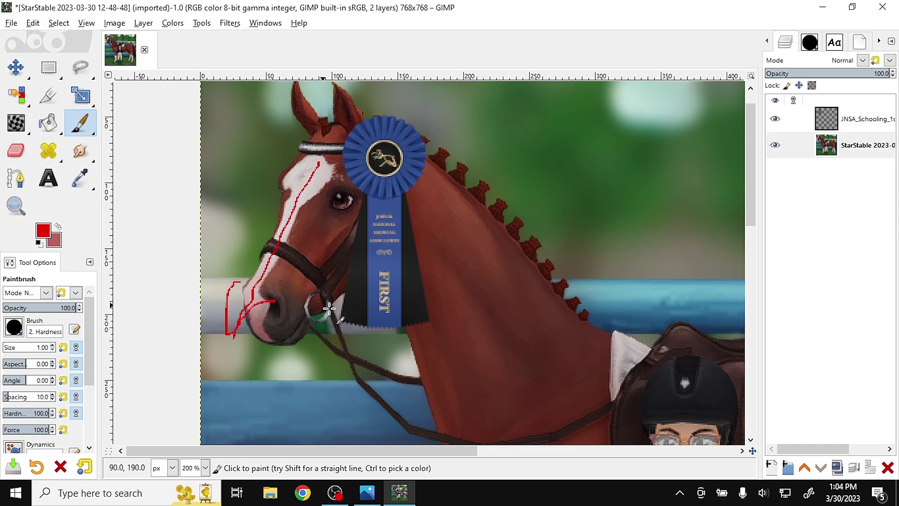
pyautogui.hotkey('ctrl', 'z')
pyautogui.moveTo(317, 182); pyautogui.dragTo(168, 255)
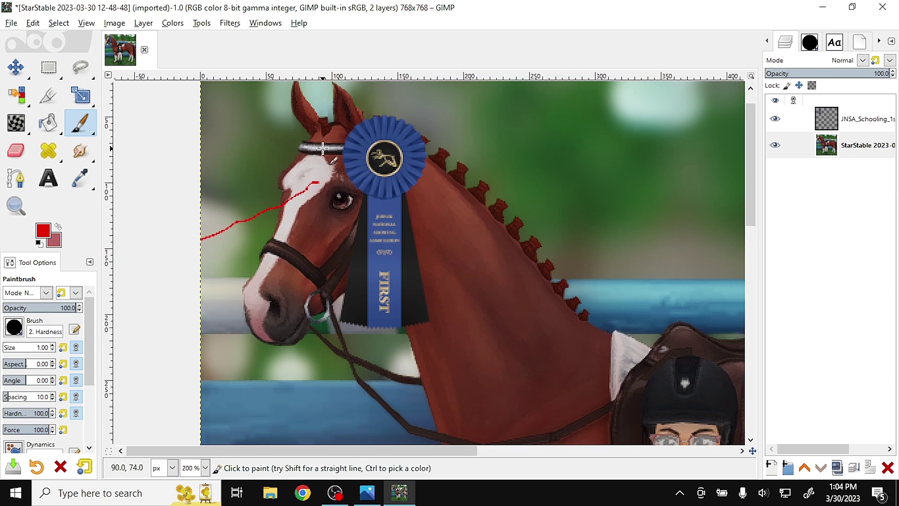
pyautogui.moveTo(254, 156); pyautogui.dragTo(621, 163)
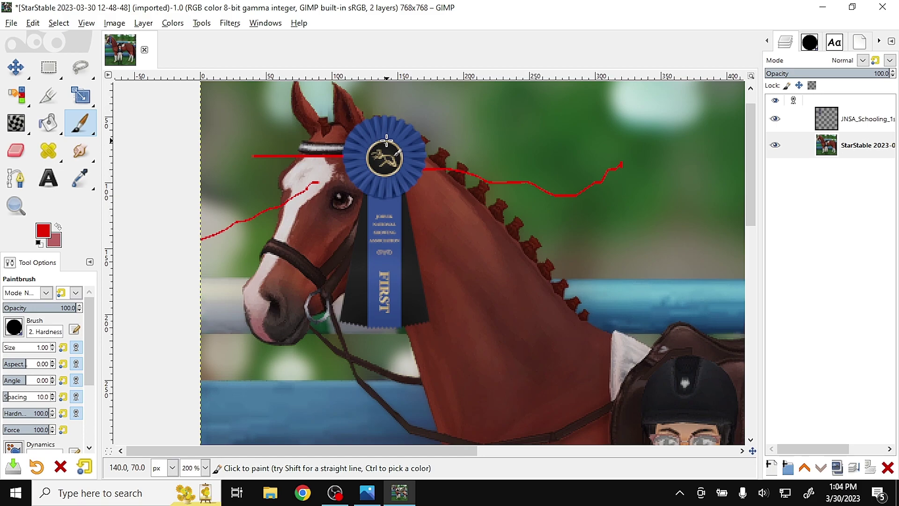
pyautogui.hotkey('ctrl', 'z')
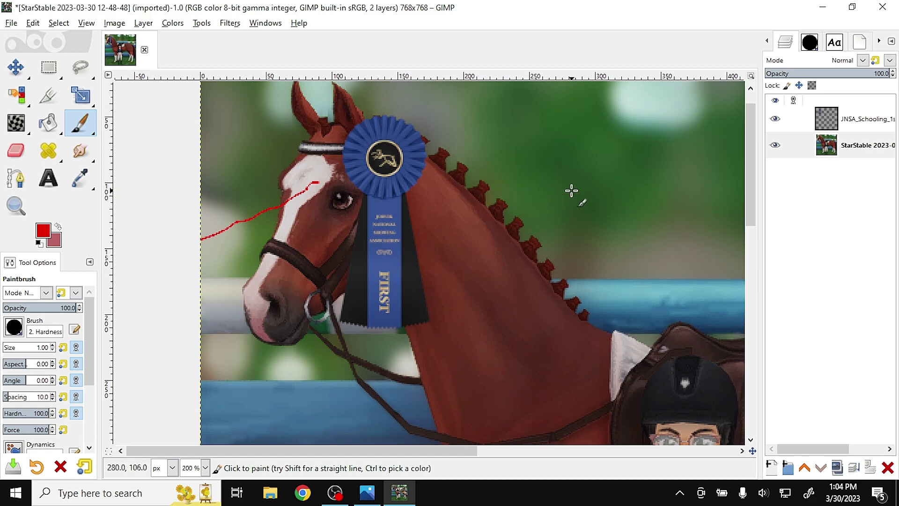
pyautogui.hotkey('ctrl', 'z')
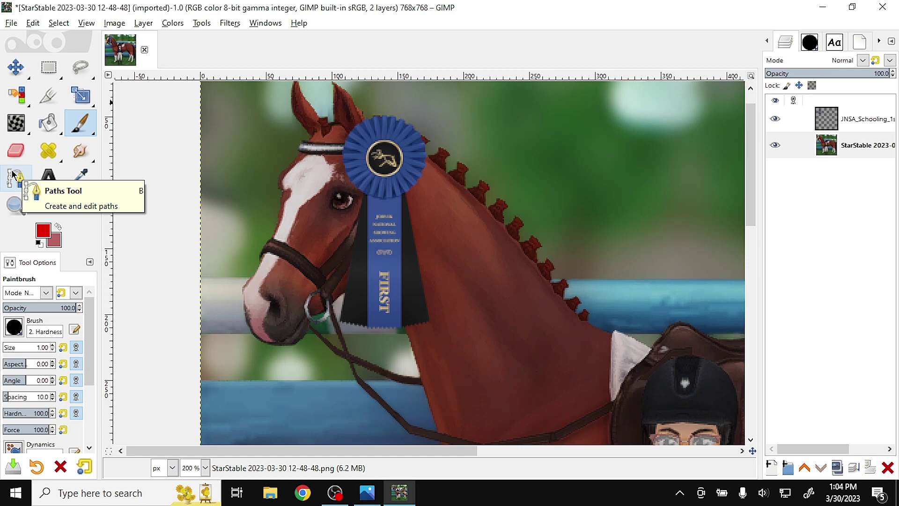
# Turn the ribbon layer with 3D Transform to a 43.16° Y angle, matching the horse's head
pyautogui.click(88, 101)
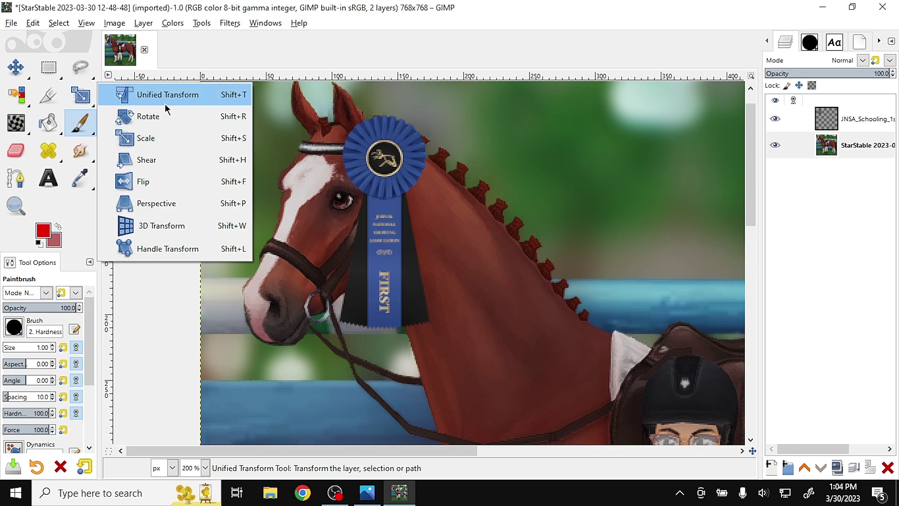
pyautogui.click(162, 227)
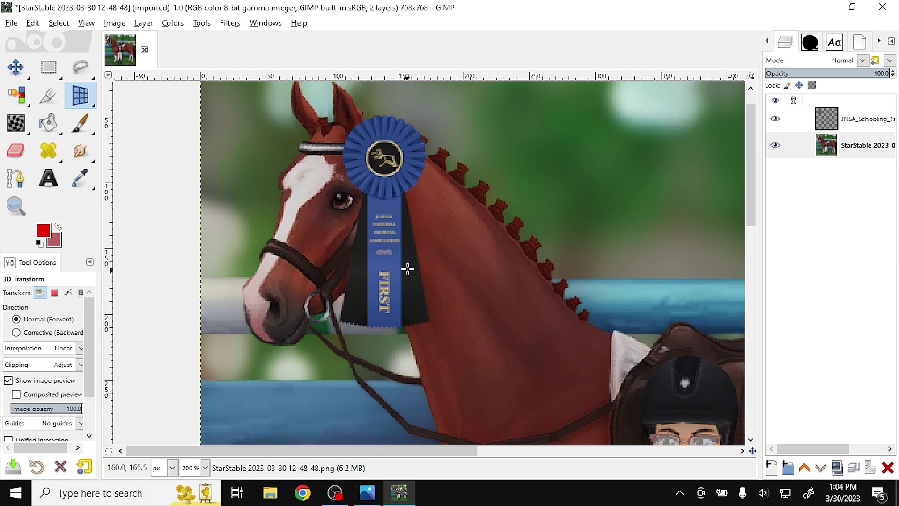
pyautogui.click(868, 123)
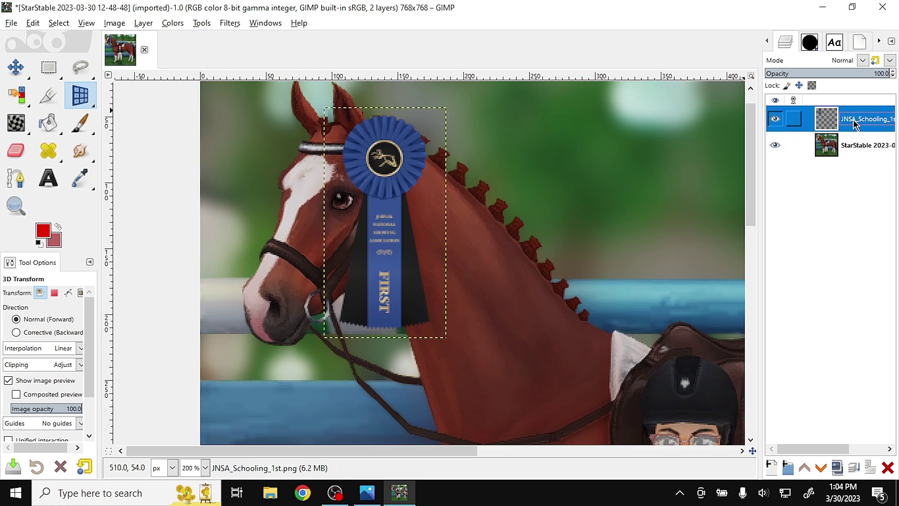
pyautogui.click(397, 247)
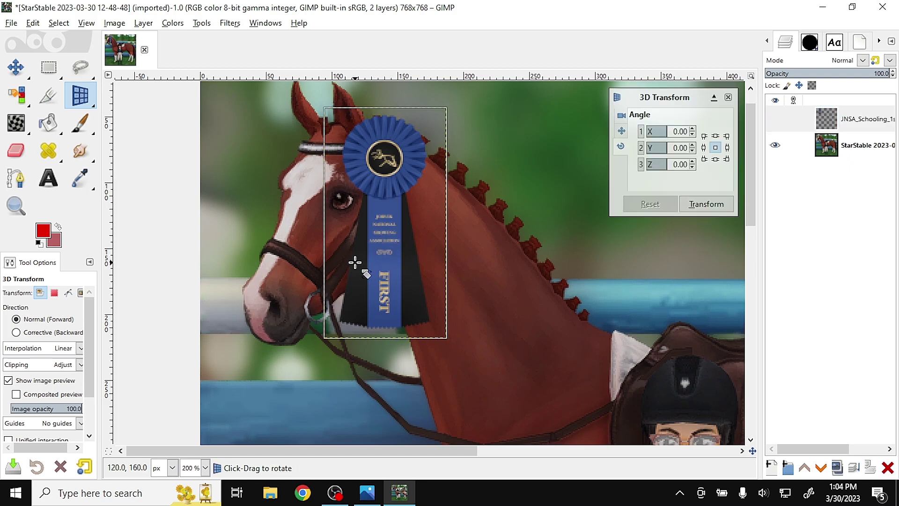
pyautogui.moveTo(355, 263); pyautogui.dragTo(396, 251)
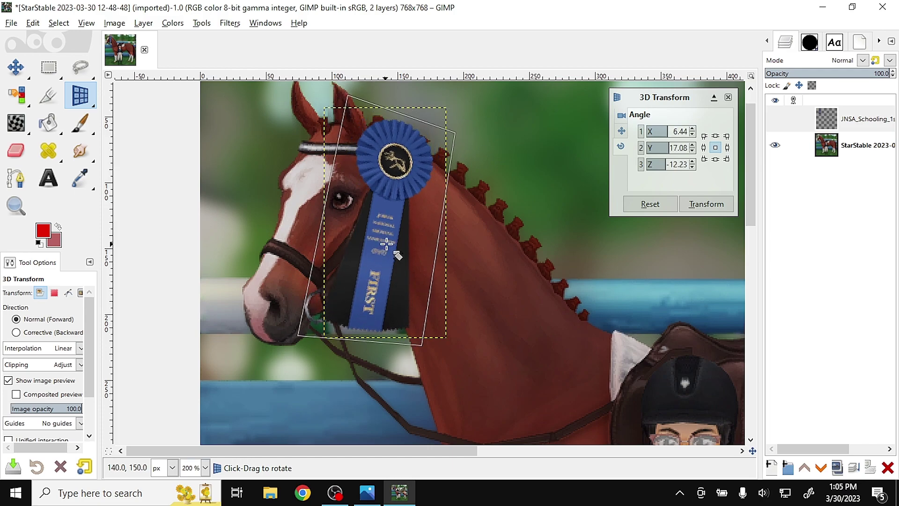
pyautogui.click(668, 207)
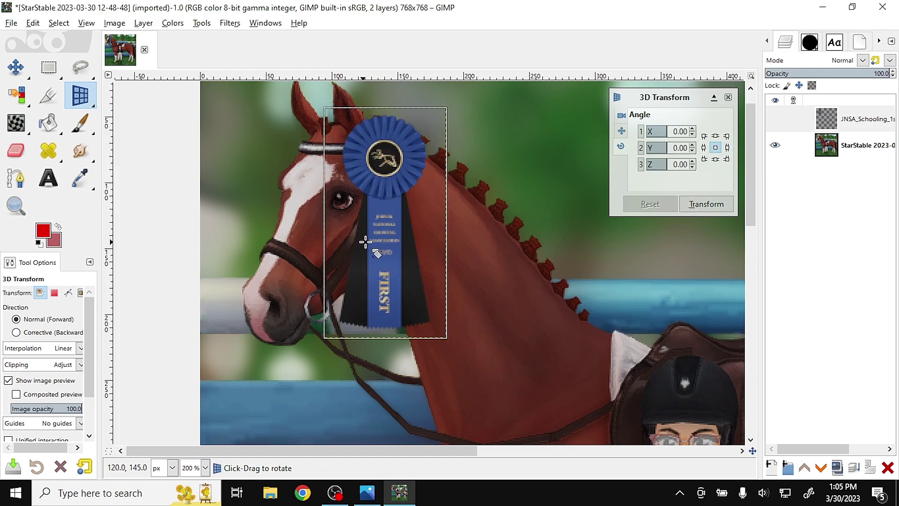
pyautogui.moveTo(366, 242); pyautogui.dragTo(442, 239)
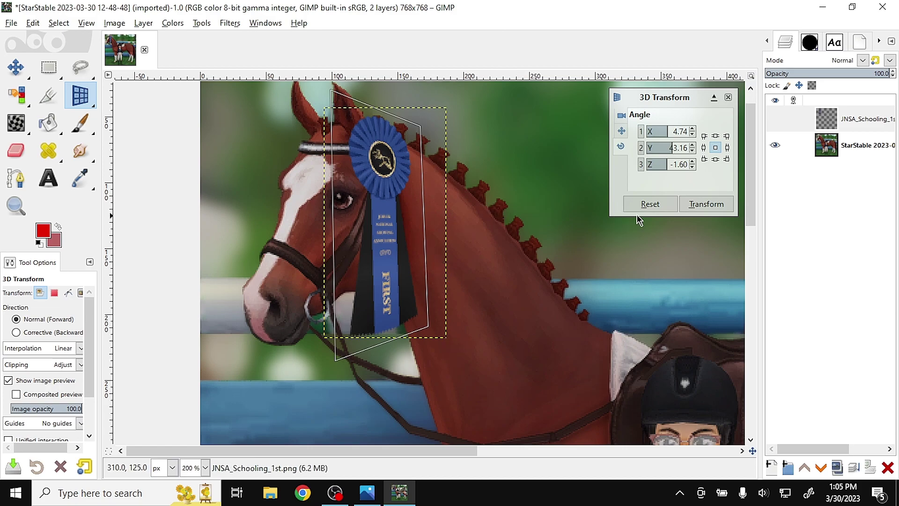
pyautogui.click(721, 208)
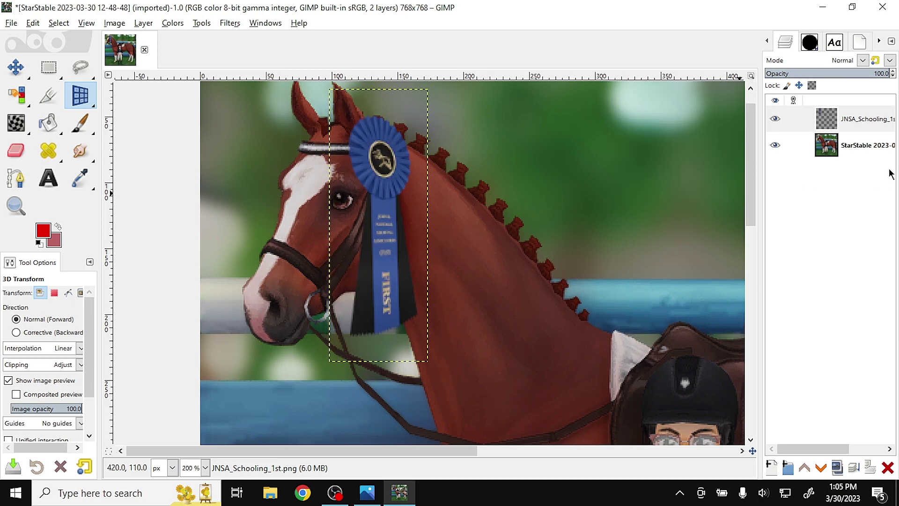
# Zoom out to inspect the angled ribbon across the photo, then reselect the JNSA_Schooling_1st layer
pyautogui.click(858, 155)
pyautogui.scroll(-3, 602, 262)
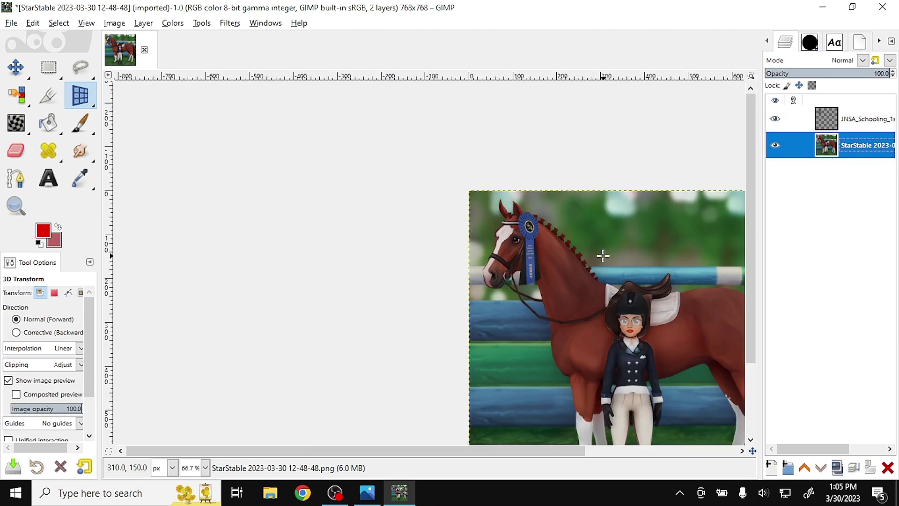
pyautogui.moveTo(406, 454); pyautogui.dragTo(438, 450)
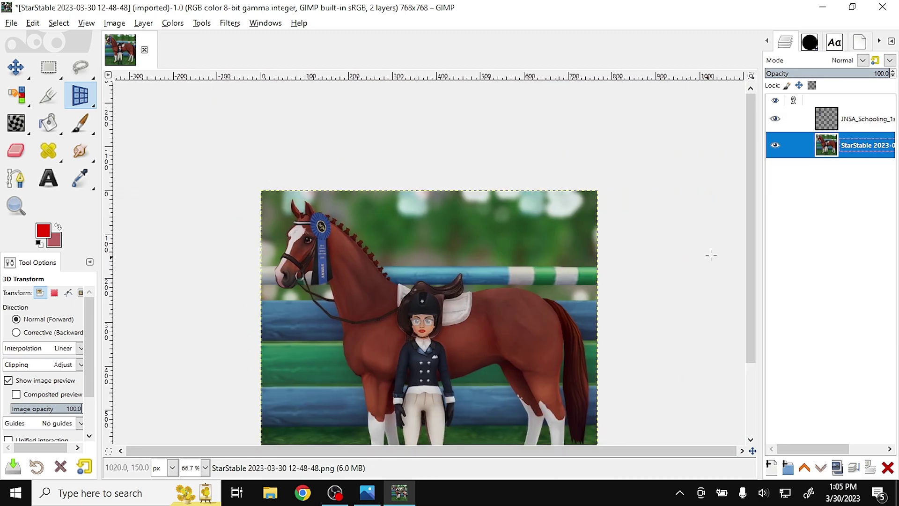
pyautogui.moveTo(755, 242); pyautogui.dragTo(753, 278)
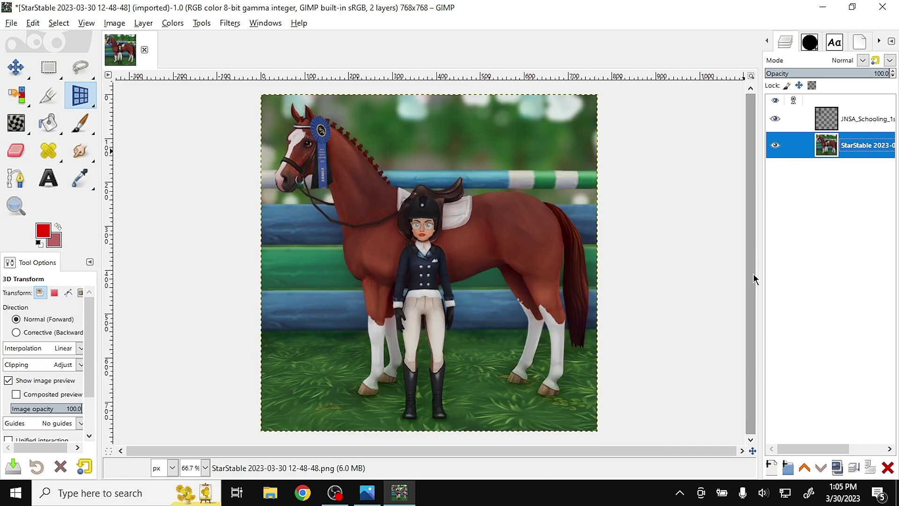
pyautogui.scroll(4, 303, 197)
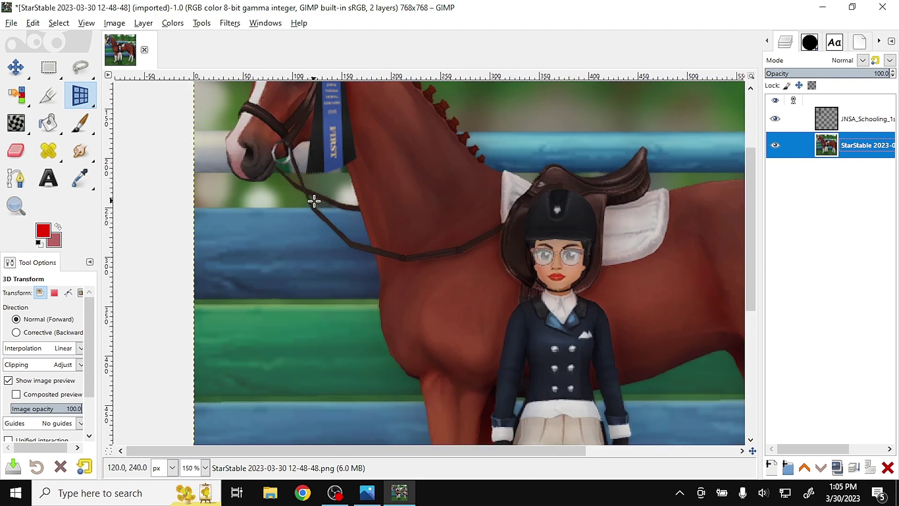
pyautogui.moveTo(756, 242); pyautogui.dragTo(760, 178)
pyautogui.click(864, 119)
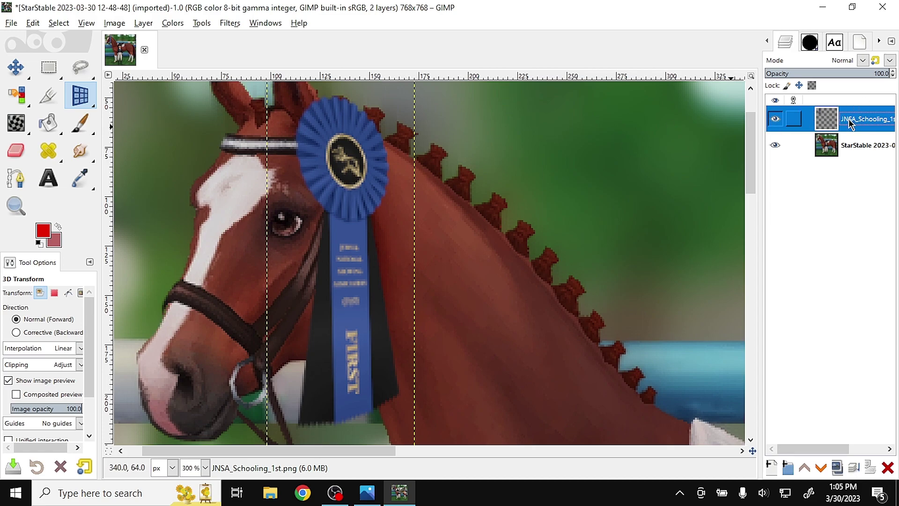
# Lower the ribbon layer's opacity to 45.9 in Edit Layer Attributes
pyautogui.rightClick(851, 123)
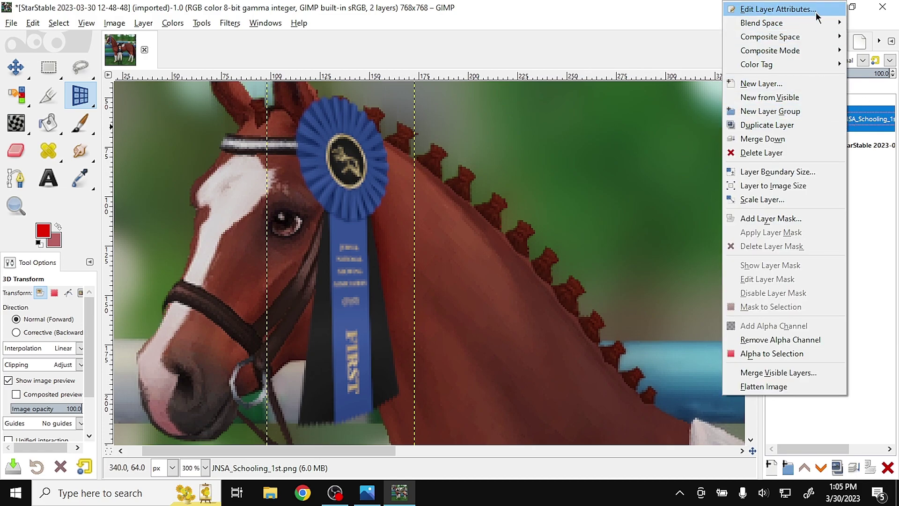
pyautogui.click(791, 14)
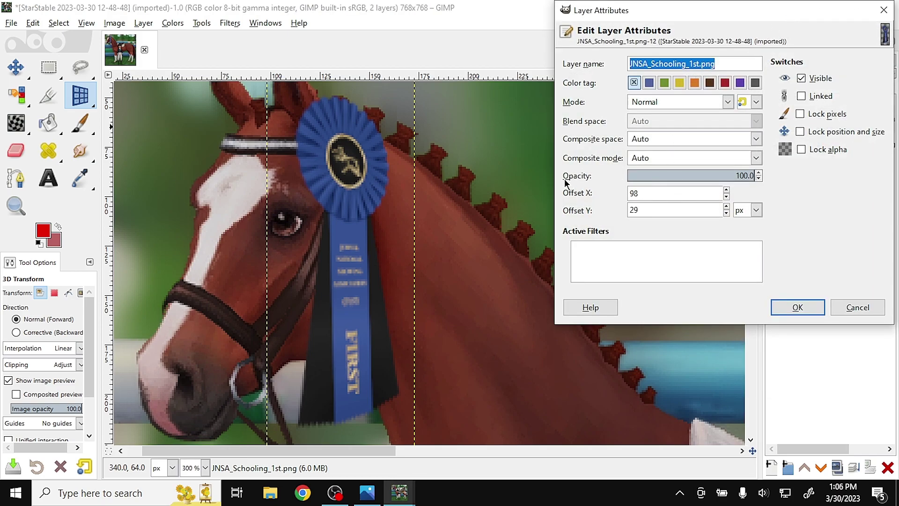
pyautogui.moveTo(722, 176); pyautogui.dragTo(694, 177)
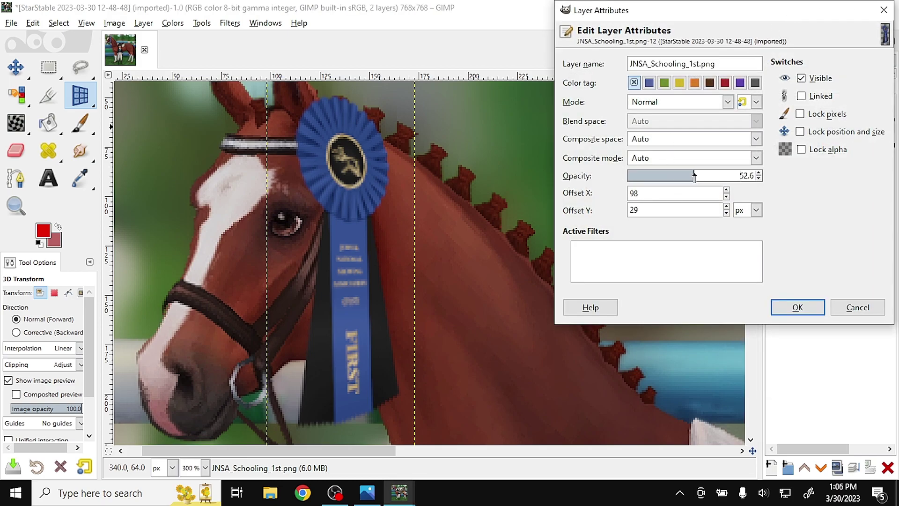
pyautogui.click(798, 308)
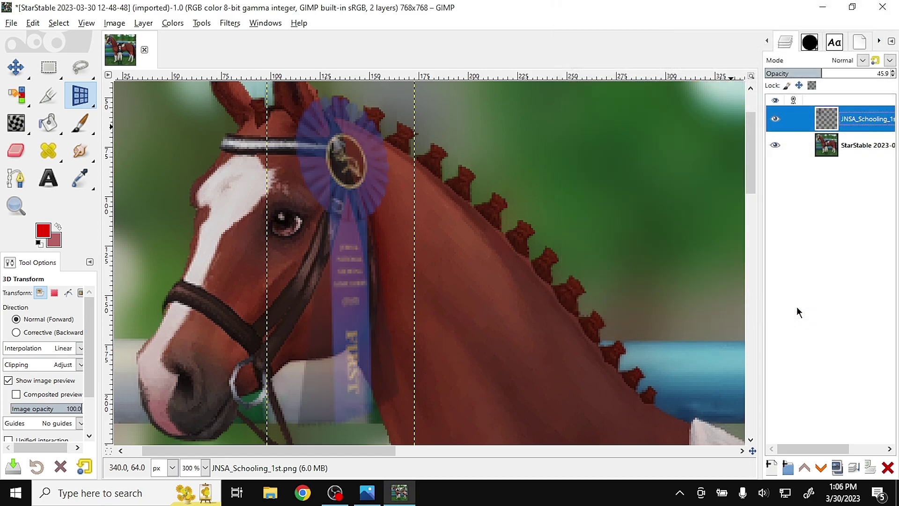
# Paint red test strokes along the browband and rosette edge, then undo them
pyautogui.click(79, 123)
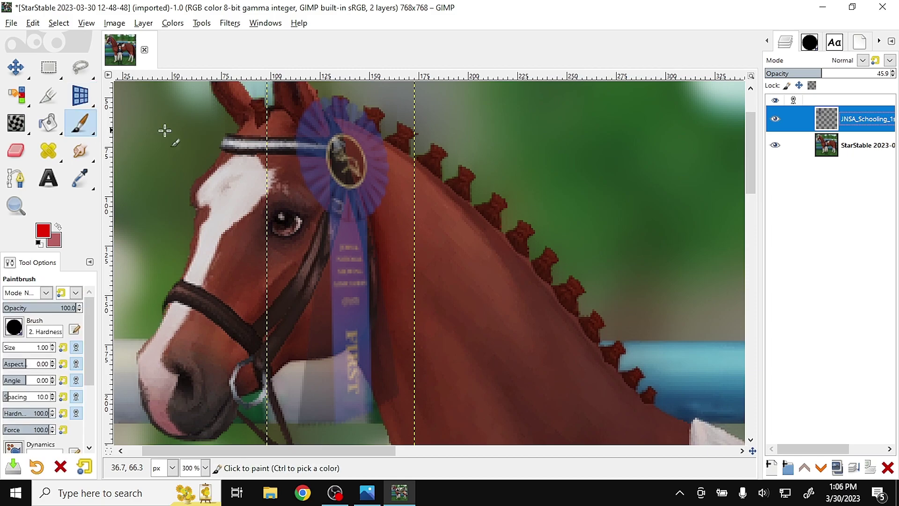
pyautogui.moveTo(229, 144)
pyautogui.mouseDown()
pyautogui.moveTo(310, 148)
pyautogui.moveTo(220, 143)
pyautogui.mouseUp()
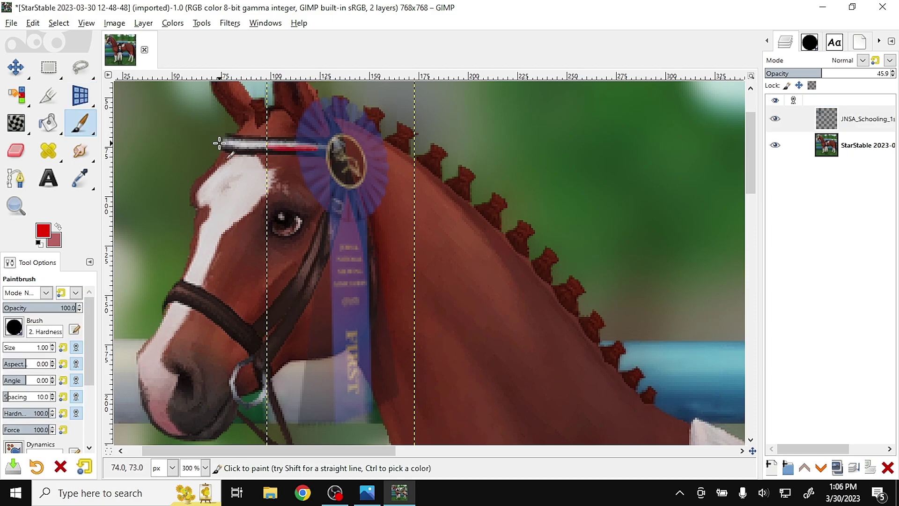
pyautogui.moveTo(326, 114)
pyautogui.mouseDown()
pyautogui.moveTo(341, 147)
pyautogui.moveTo(328, 113)
pyautogui.moveTo(337, 148)
pyautogui.moveTo(317, 149)
pyautogui.mouseUp()
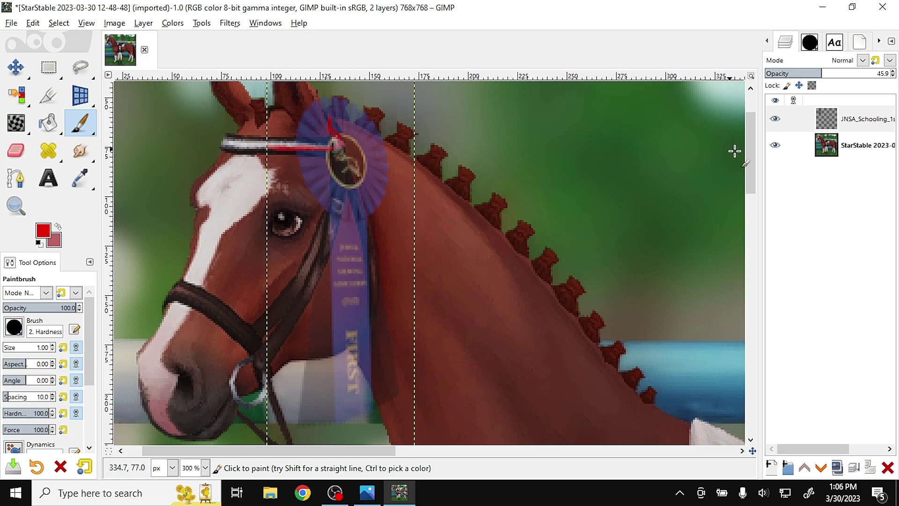
pyautogui.scroll(2, 709, 139)
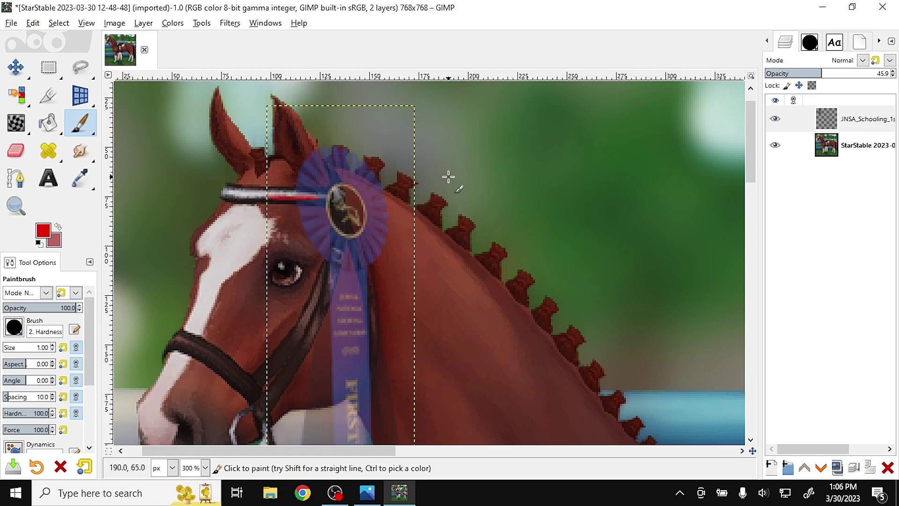
pyautogui.hotkey('ctrl', 'z')
# Scale the ribbon layer to 71 × 195 px with its rosette over the browband behind the ear
pyautogui.click(801, 119)
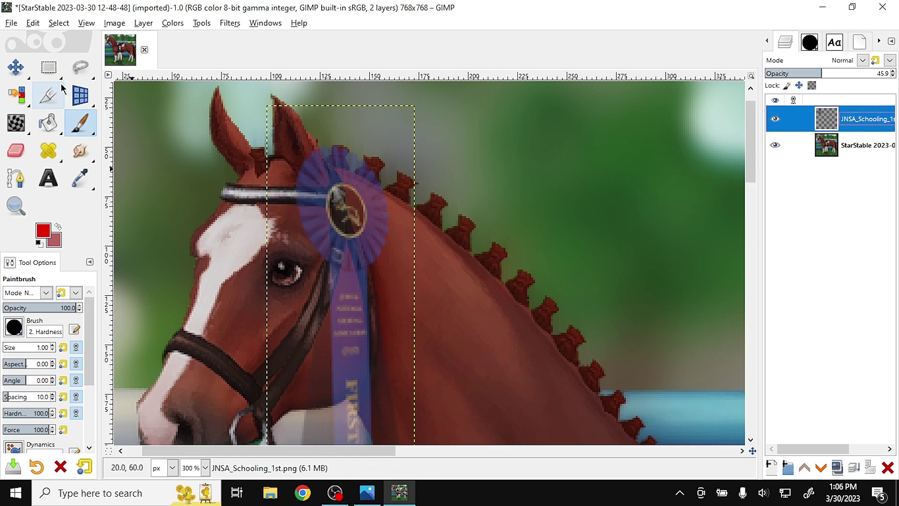
pyautogui.click(15, 67)
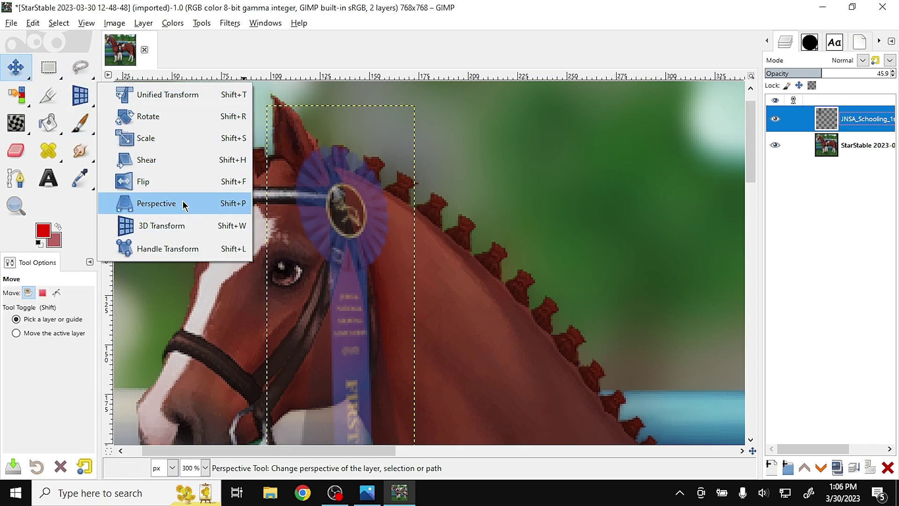
pyautogui.click(186, 143)
pyautogui.click(365, 175)
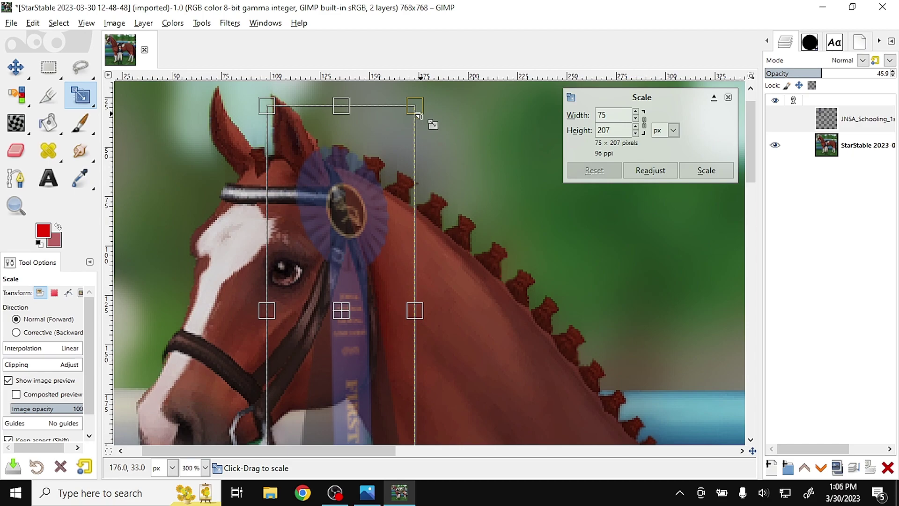
pyautogui.moveTo(415, 106); pyautogui.dragTo(406, 129)
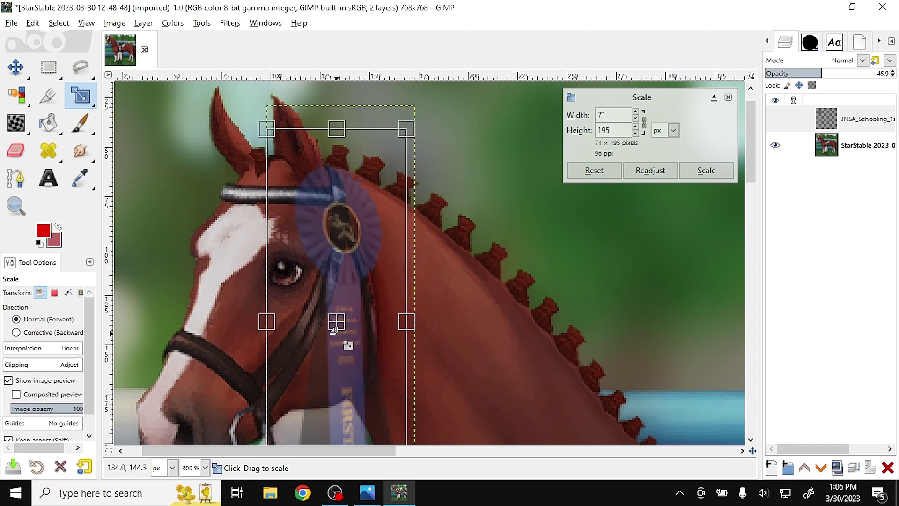
pyautogui.moveTo(346, 336); pyautogui.dragTo(350, 310)
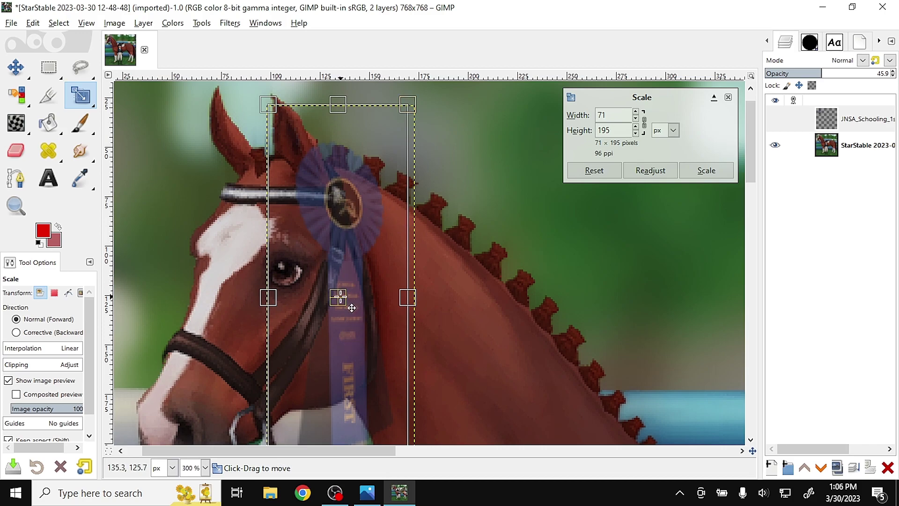
pyautogui.moveTo(345, 301); pyautogui.dragTo(544, 299)
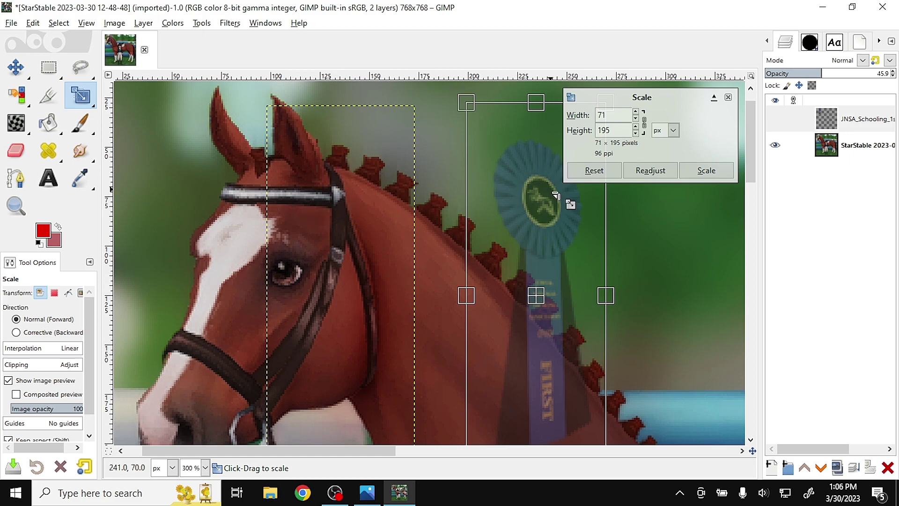
pyautogui.moveTo(544, 310); pyautogui.dragTo(343, 312)
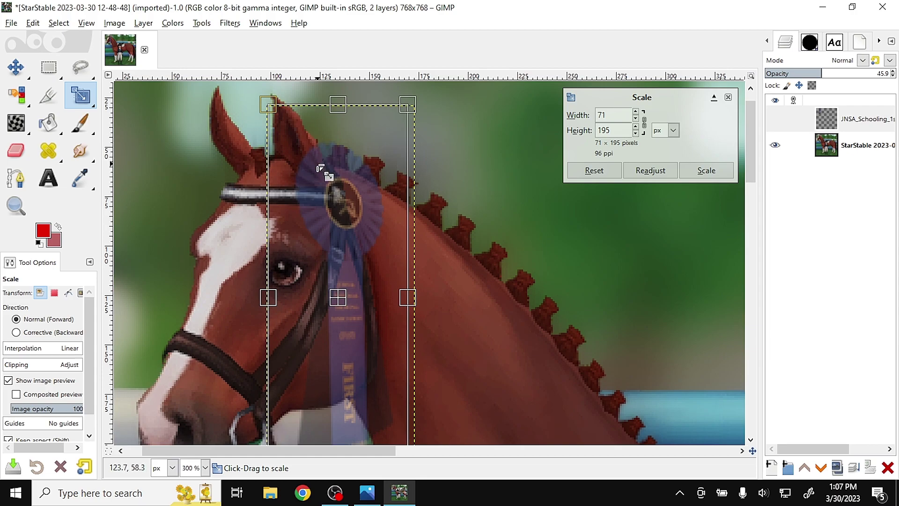
pyautogui.click(707, 171)
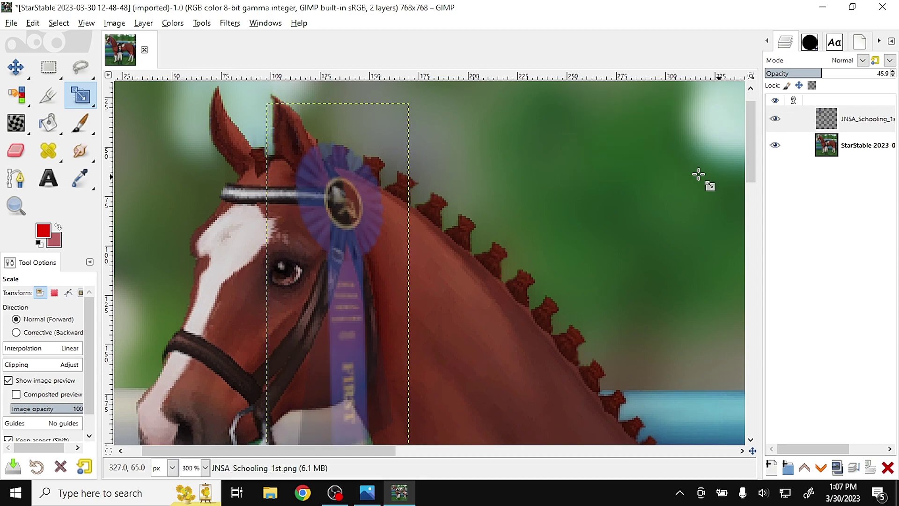
# Duplicate the ribbon layer, then undo to remove the extra copy
pyautogui.click(868, 145)
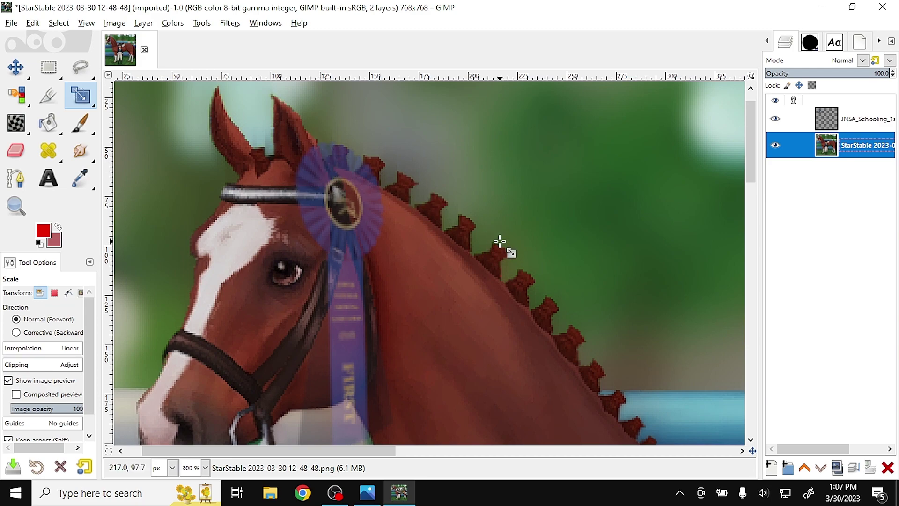
pyautogui.click(867, 123)
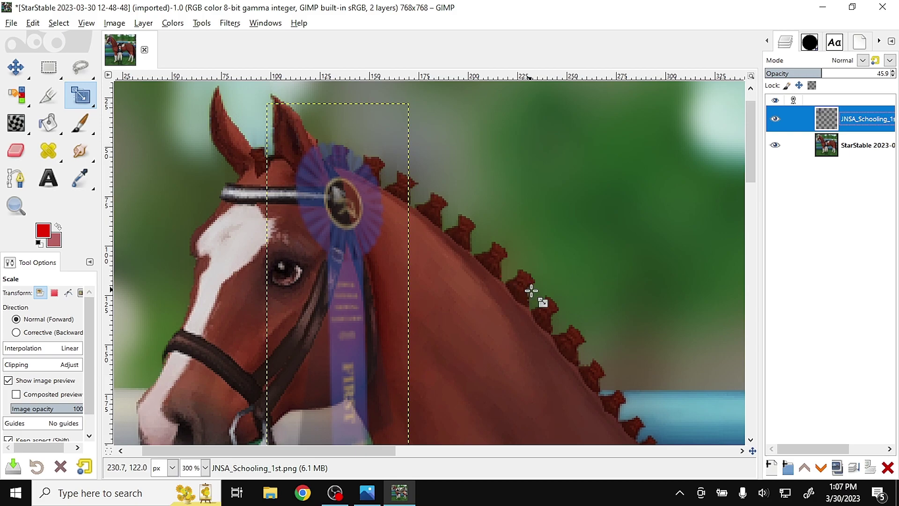
pyautogui.moveTo(754, 158); pyautogui.dragTo(753, 184)
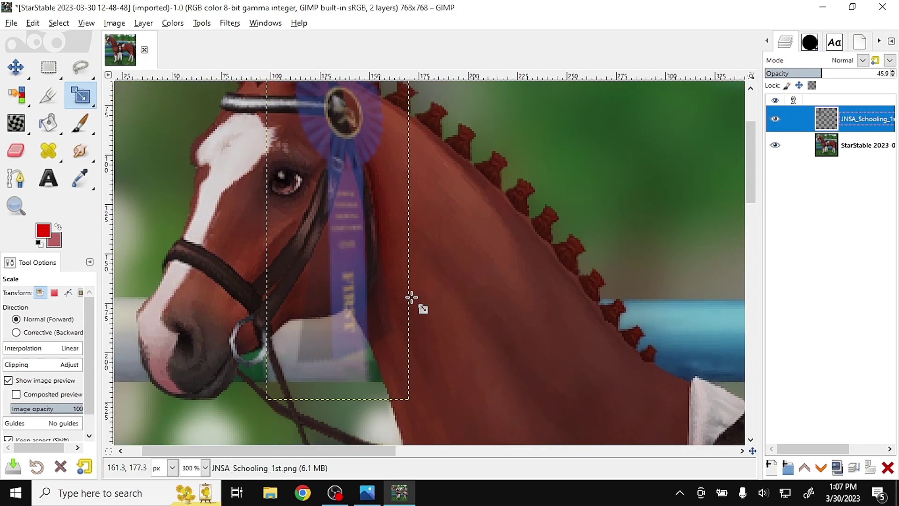
pyautogui.rightClick(858, 125)
pyautogui.click(858, 125)
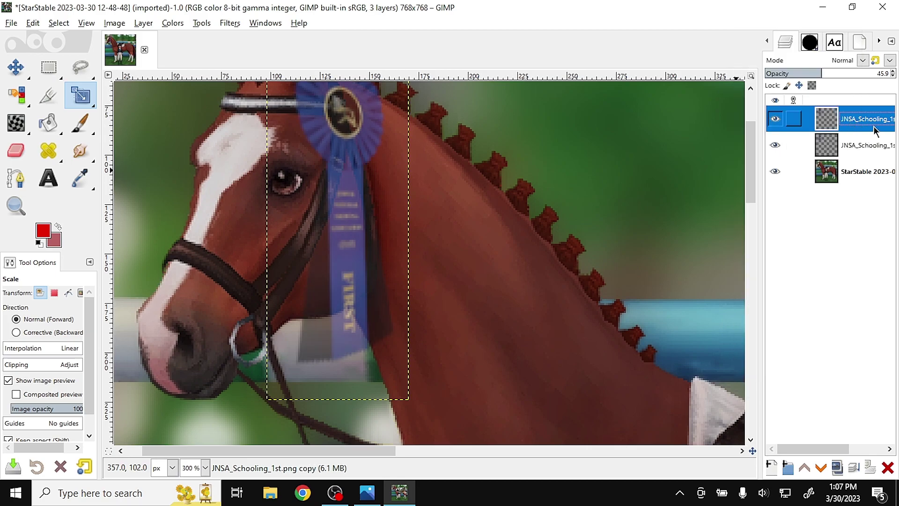
pyautogui.click(876, 146)
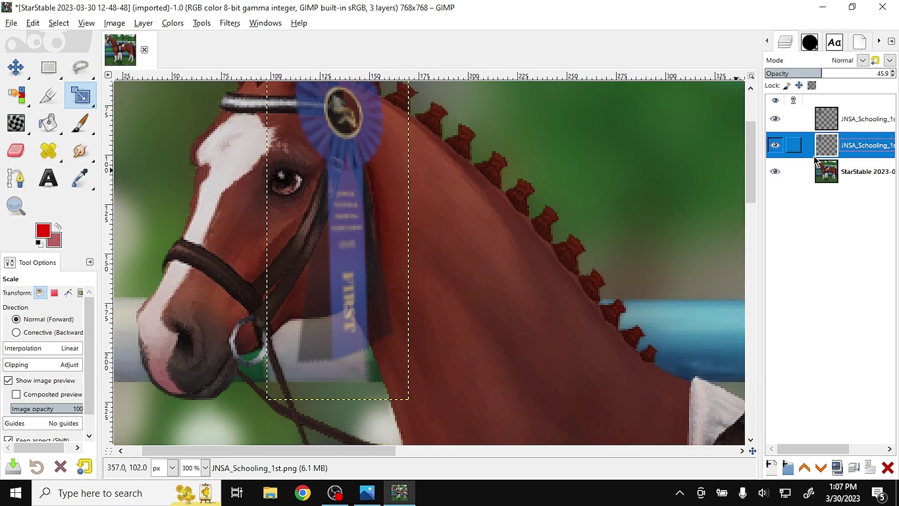
pyautogui.hotkey('ctrl', 'z')
# Raise the ribbon layer's opacity back to 100 in Edit Layer Attributes
pyautogui.rightClick(874, 126)
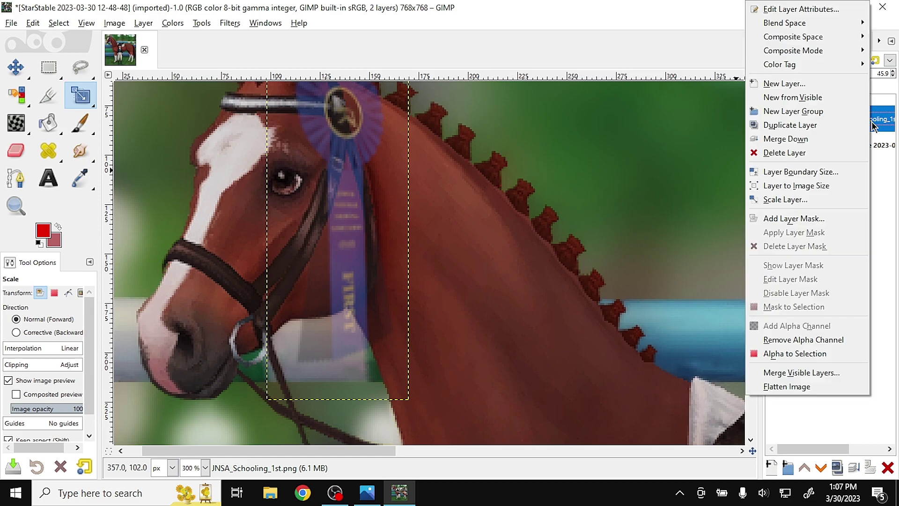
pyautogui.click(791, 11)
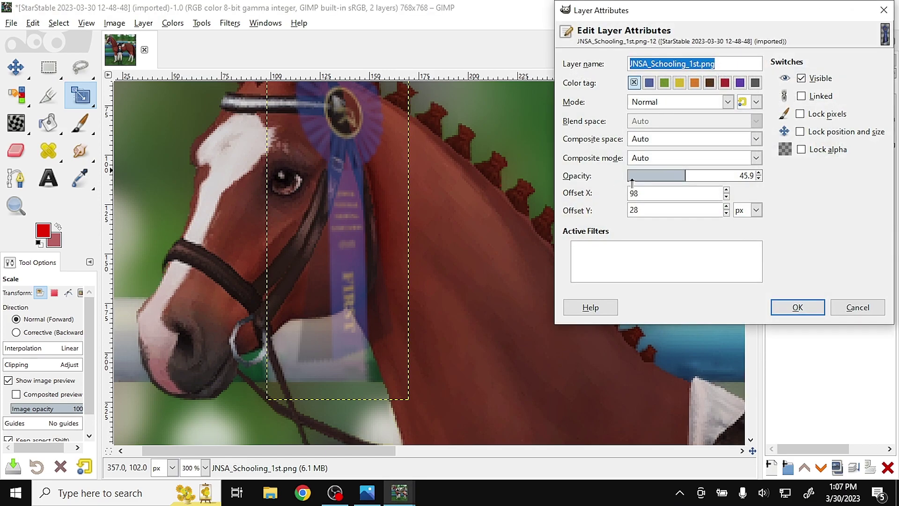
pyautogui.moveTo(675, 179); pyautogui.dragTo(805, 179)
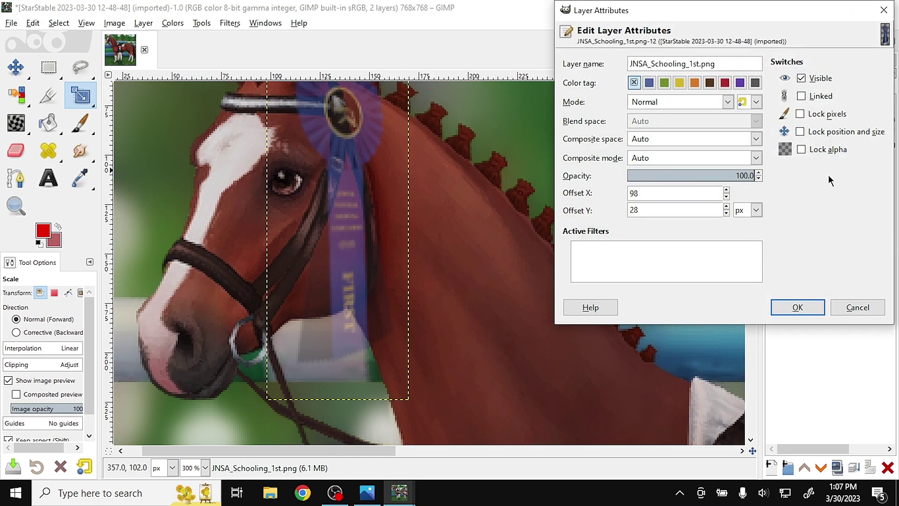
pyautogui.click(809, 308)
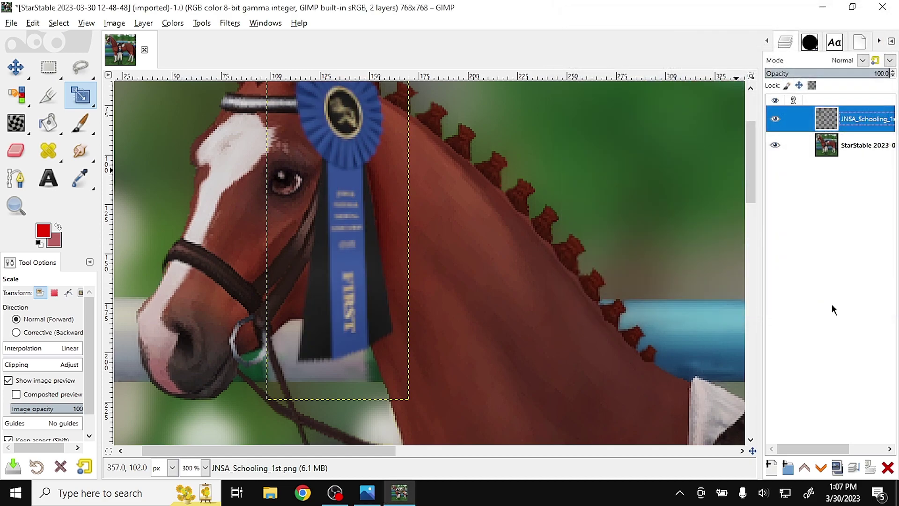
pyautogui.scroll(-3, 642, 345)
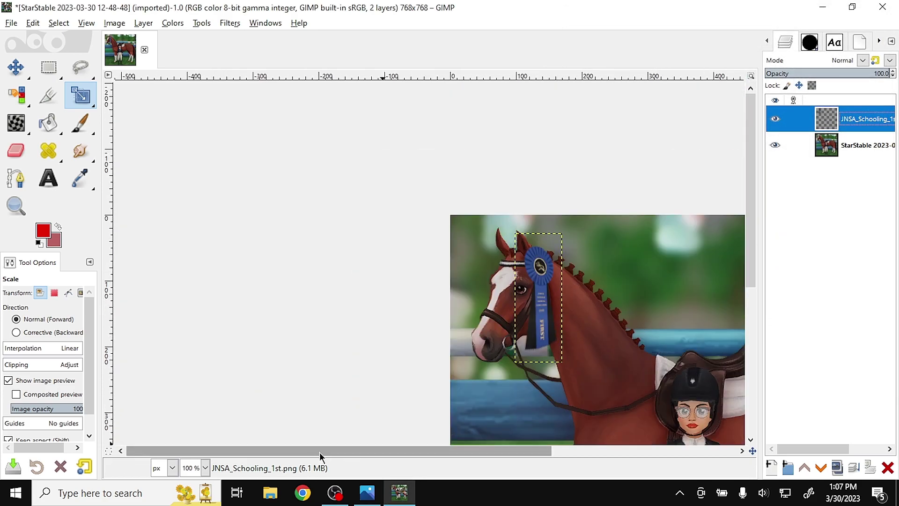
# Scroll the canvas to centre the whole photo at 100% and select the StarStable layer
pyautogui.moveTo(320, 451); pyautogui.dragTo(412, 451)
pyautogui.click(834, 147)
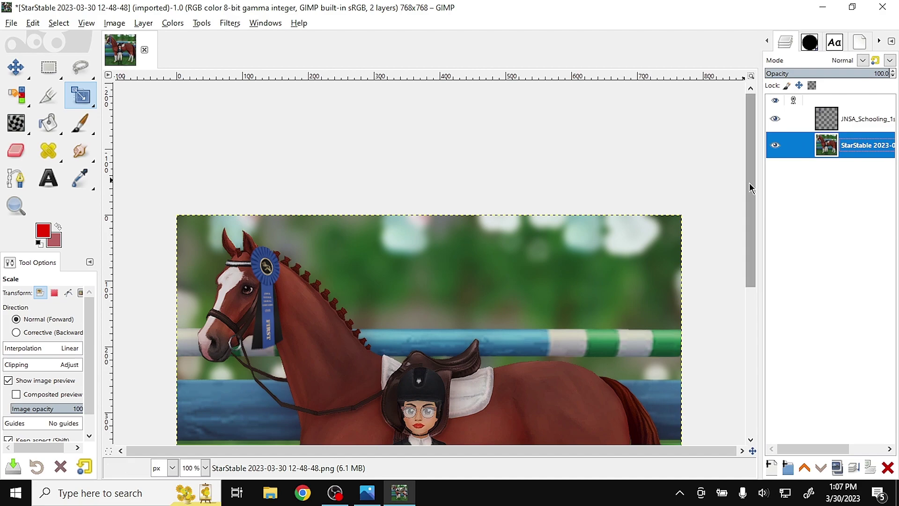
pyautogui.scroll(-4, 752, 196)
pyautogui.scroll(1, 755, 186)
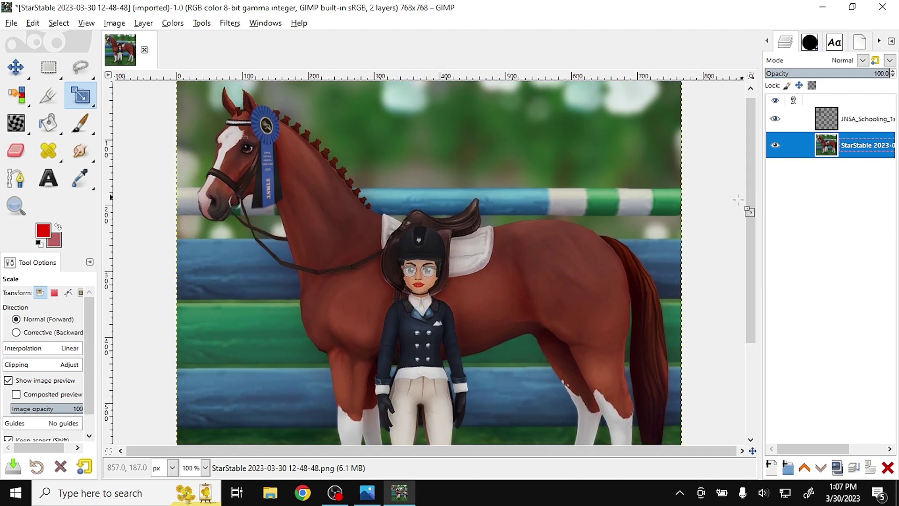